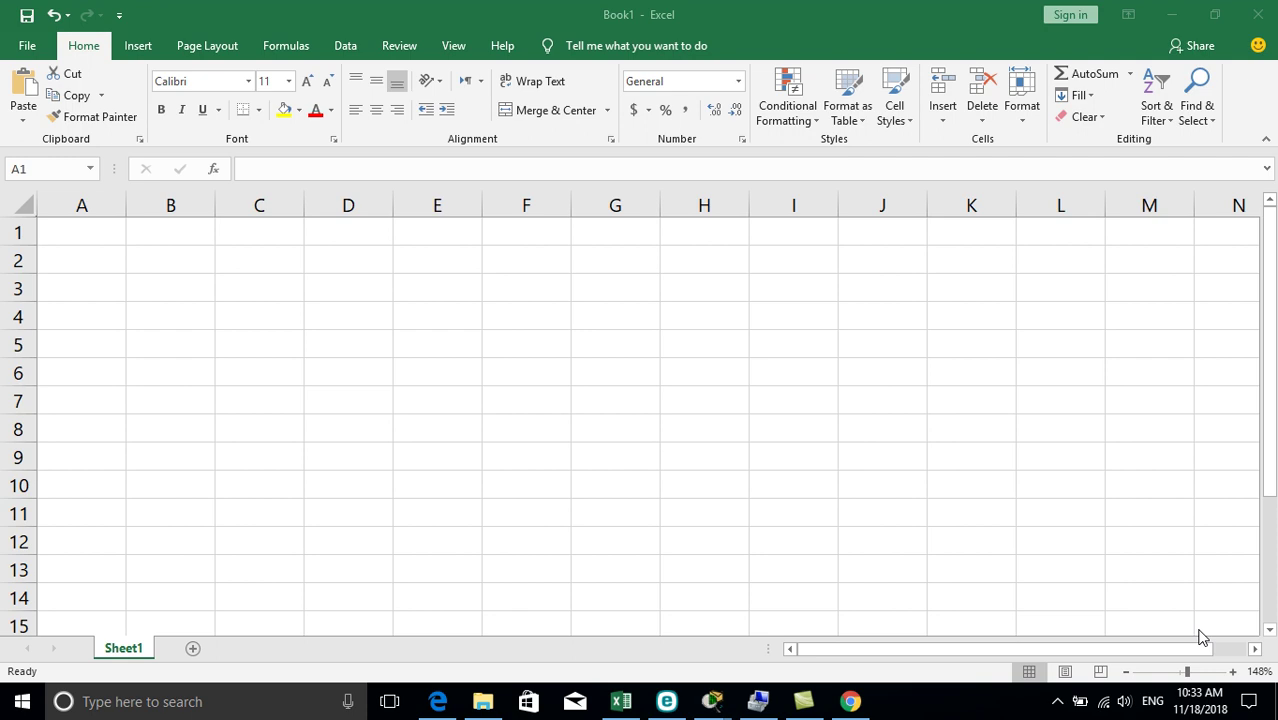
- Enter =SQRT(100) in cell A1 so it displays 10
{"action": "left_click", "coordinate": [84, 235]}
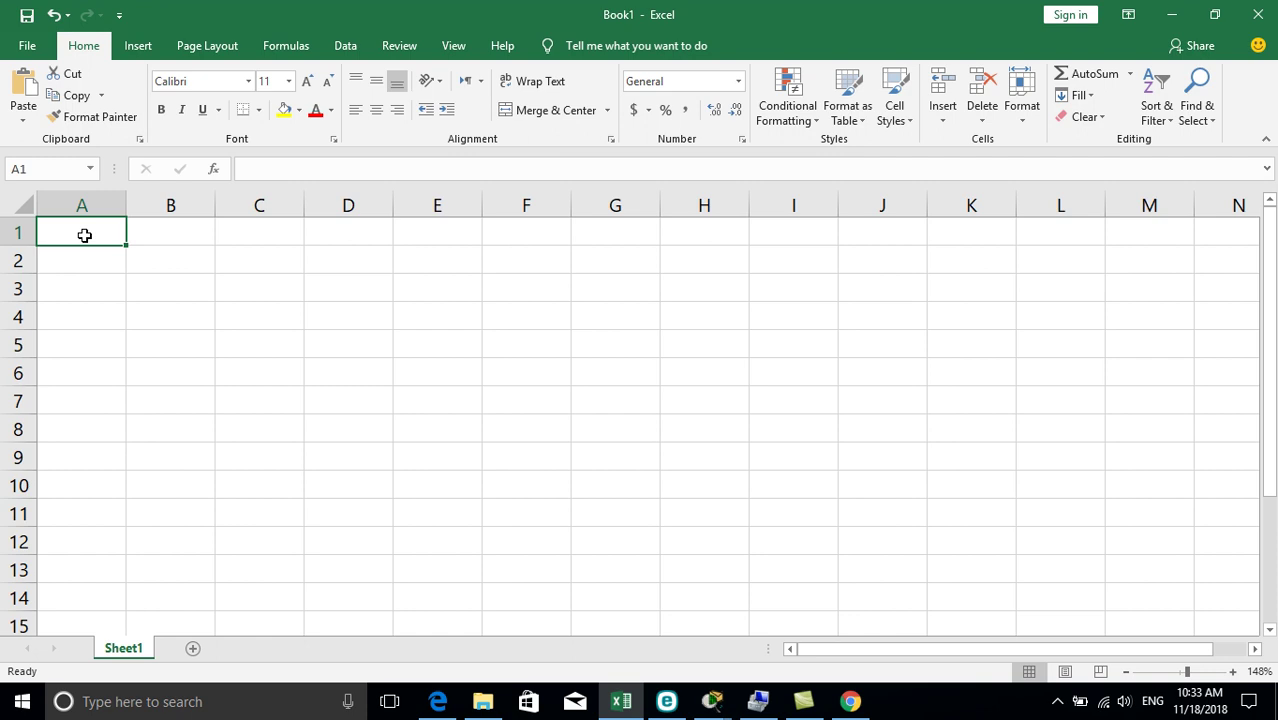
{"action": "type", "text": "=sqrt"}
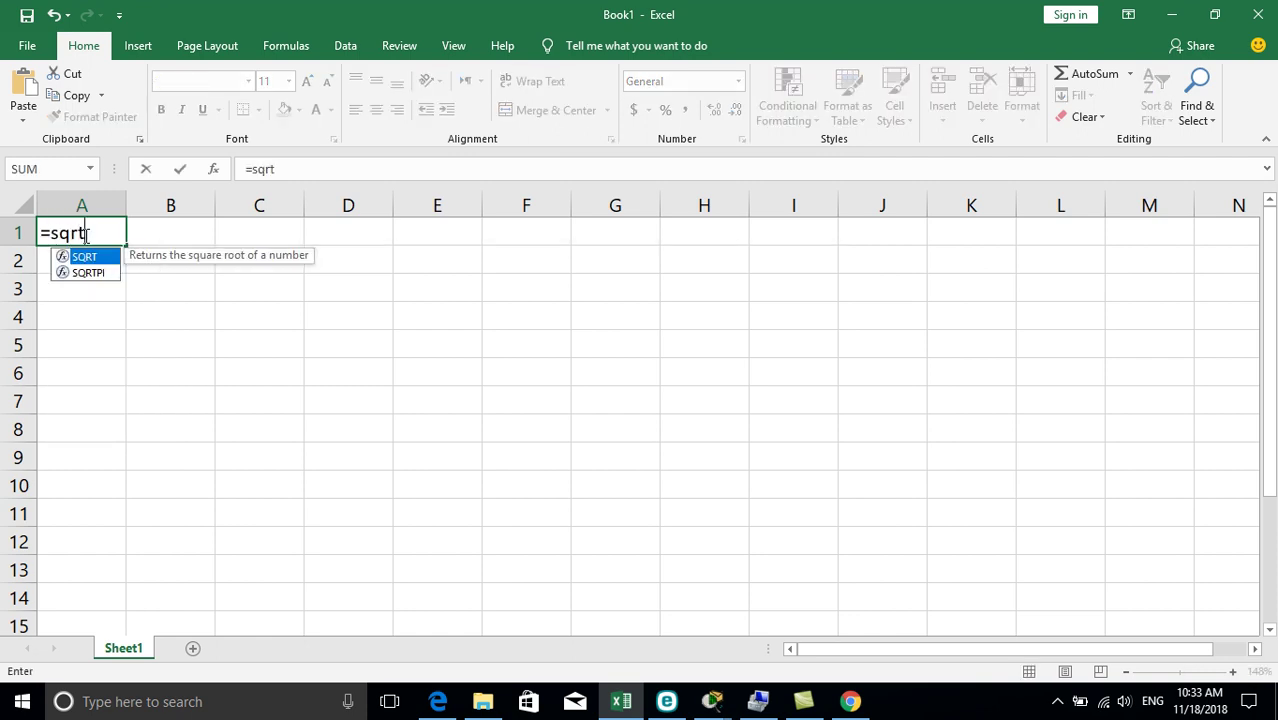
{"action": "type", "text": "("}
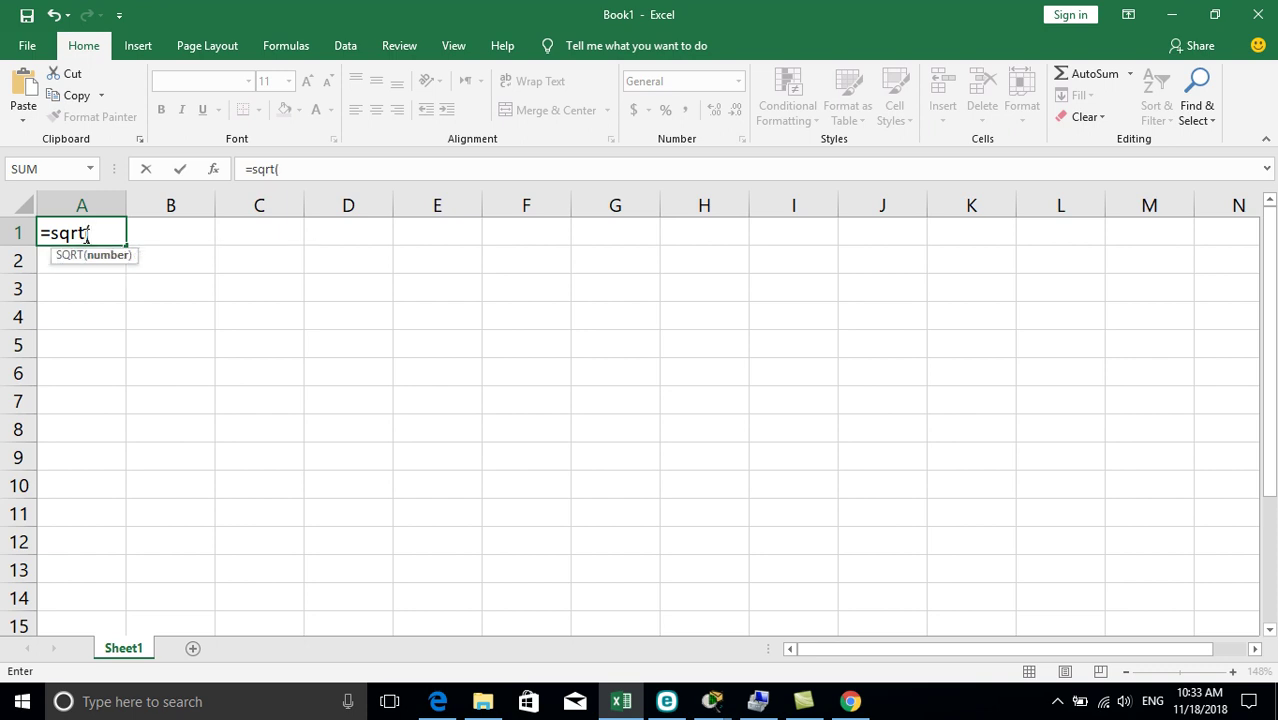
{"action": "type", "text": "100)"}
{"action": "key", "text": "Return"}
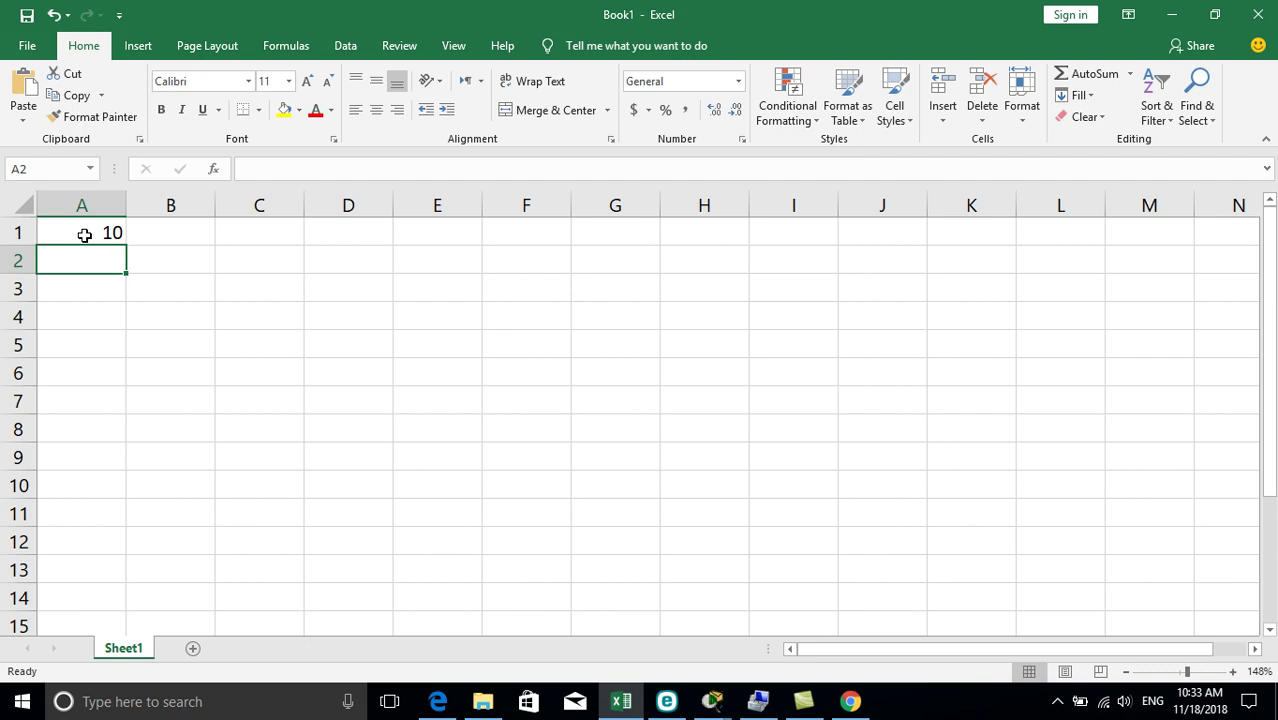
{"action": "key", "text": "Right"}
{"action": "key", "text": "Right"}
- Enter =SQRT(25) in C3 to show 5, then start typing =FACT( in C5
{"action": "key", "text": "Down"}
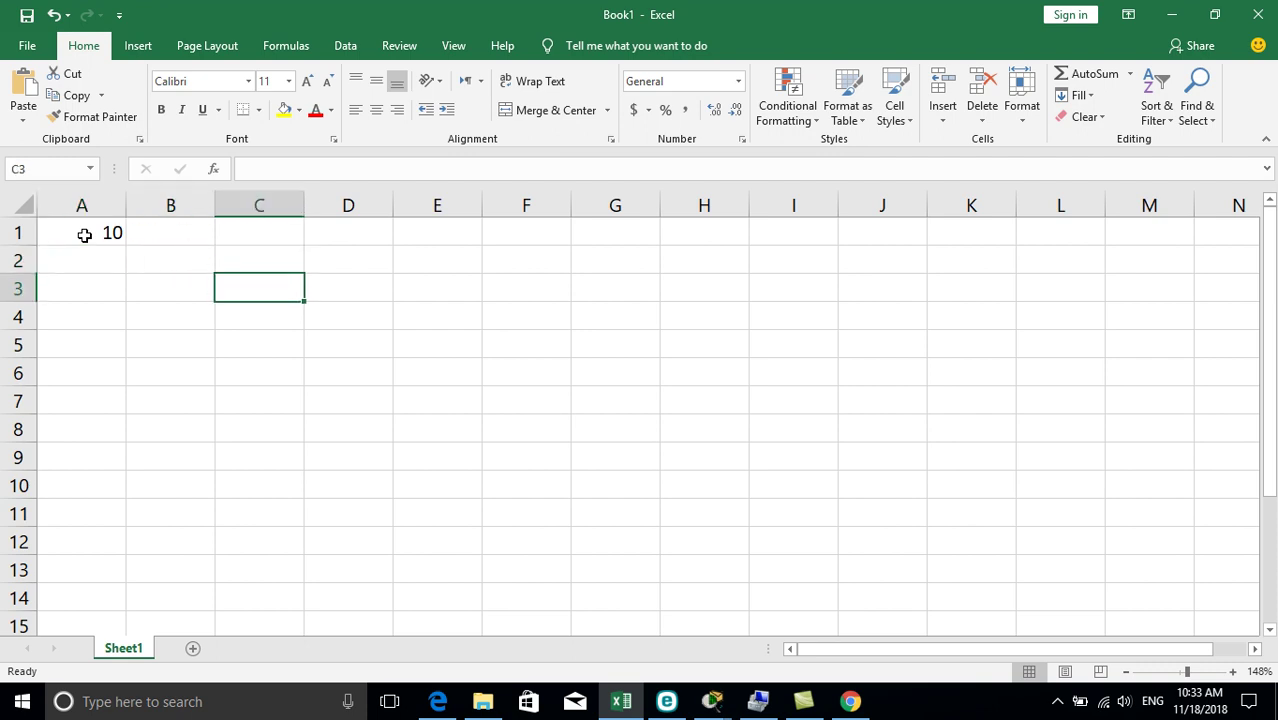
{"action": "type", "text": "="}
{"action": "key", "text": "BackSpace"}
{"action": "type", "text": "=sqr"}
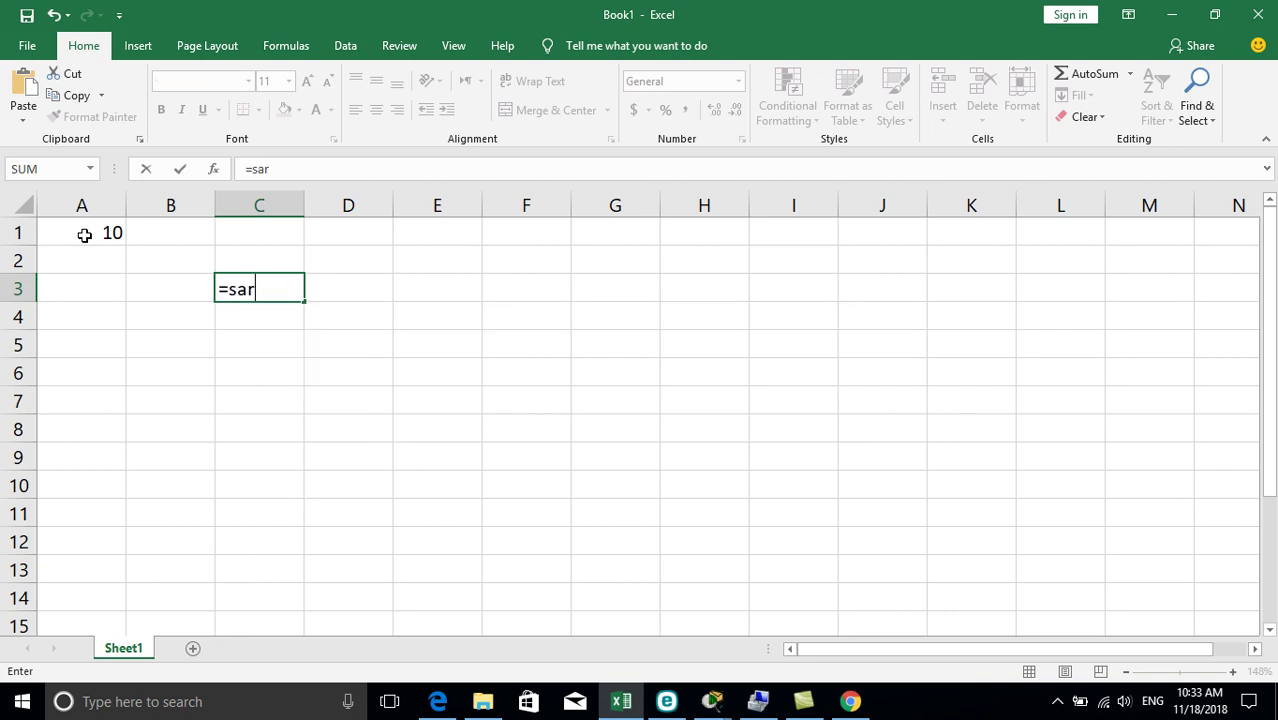
{"action": "type", "text": "t("}
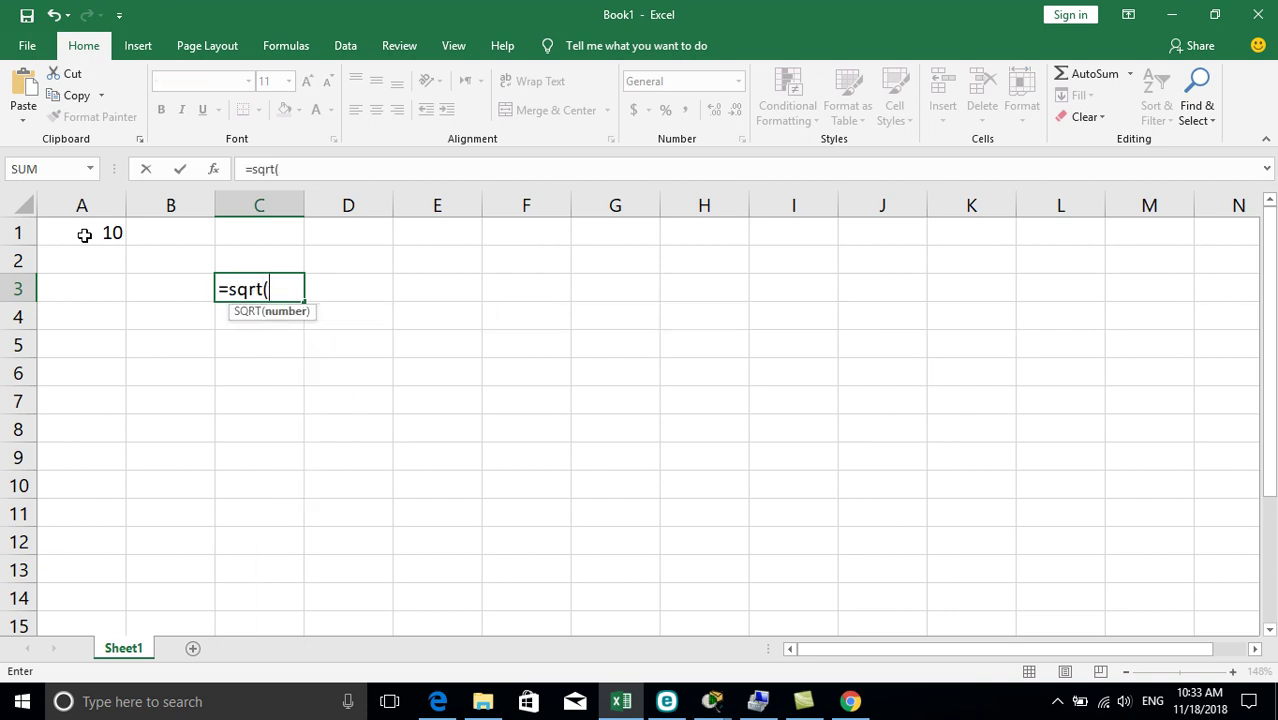
{"action": "type", "text": "25)"}
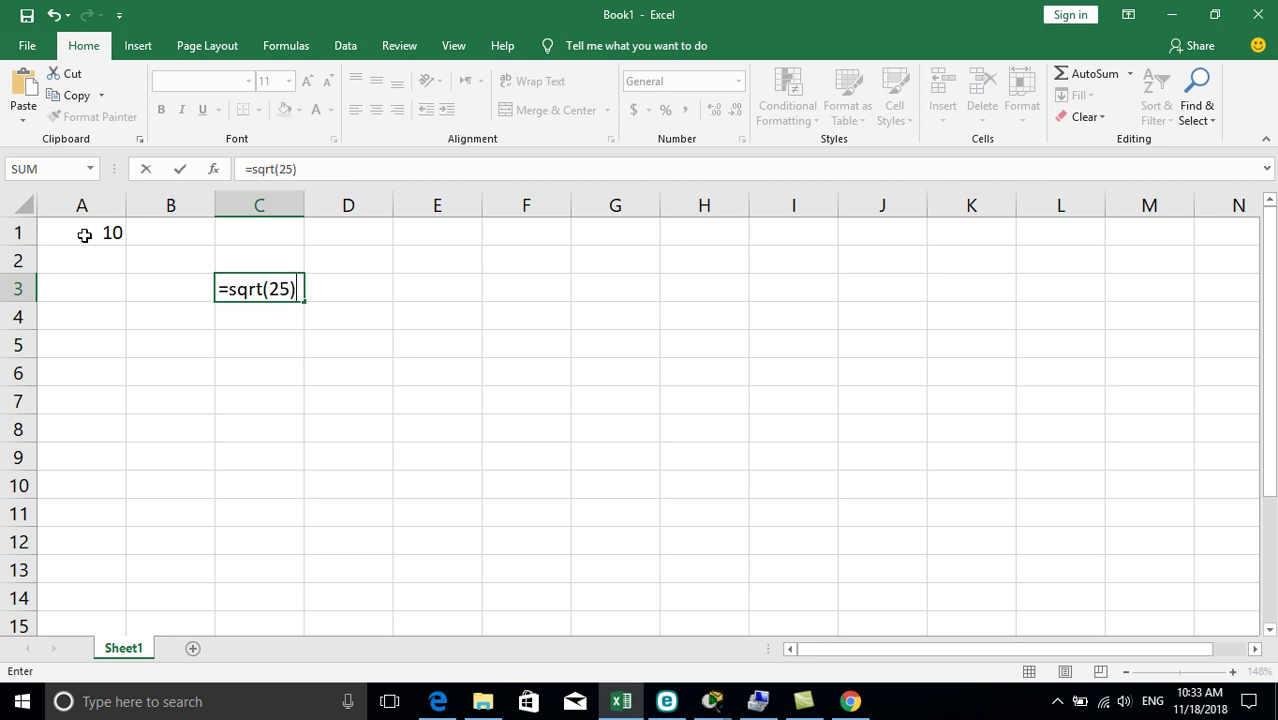
{"action": "key", "text": "Return"}
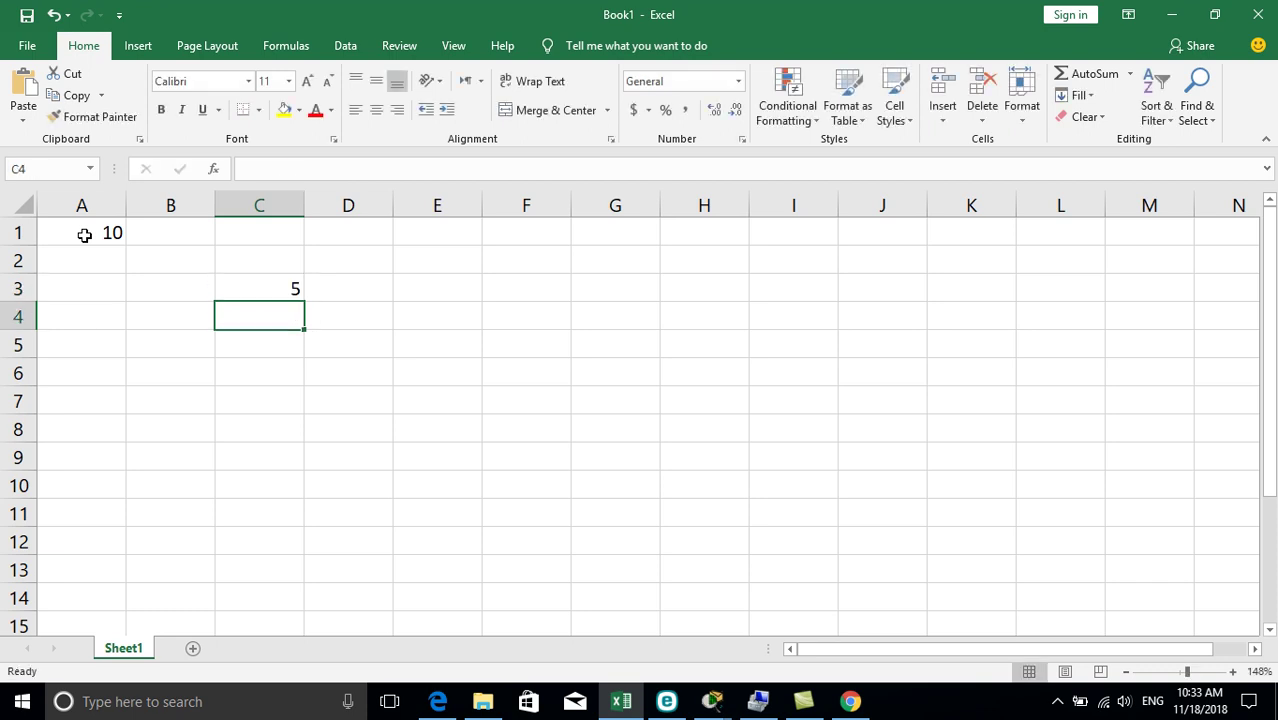
{"action": "key", "text": "Down"}
{"action": "type", "text": "=fact("}
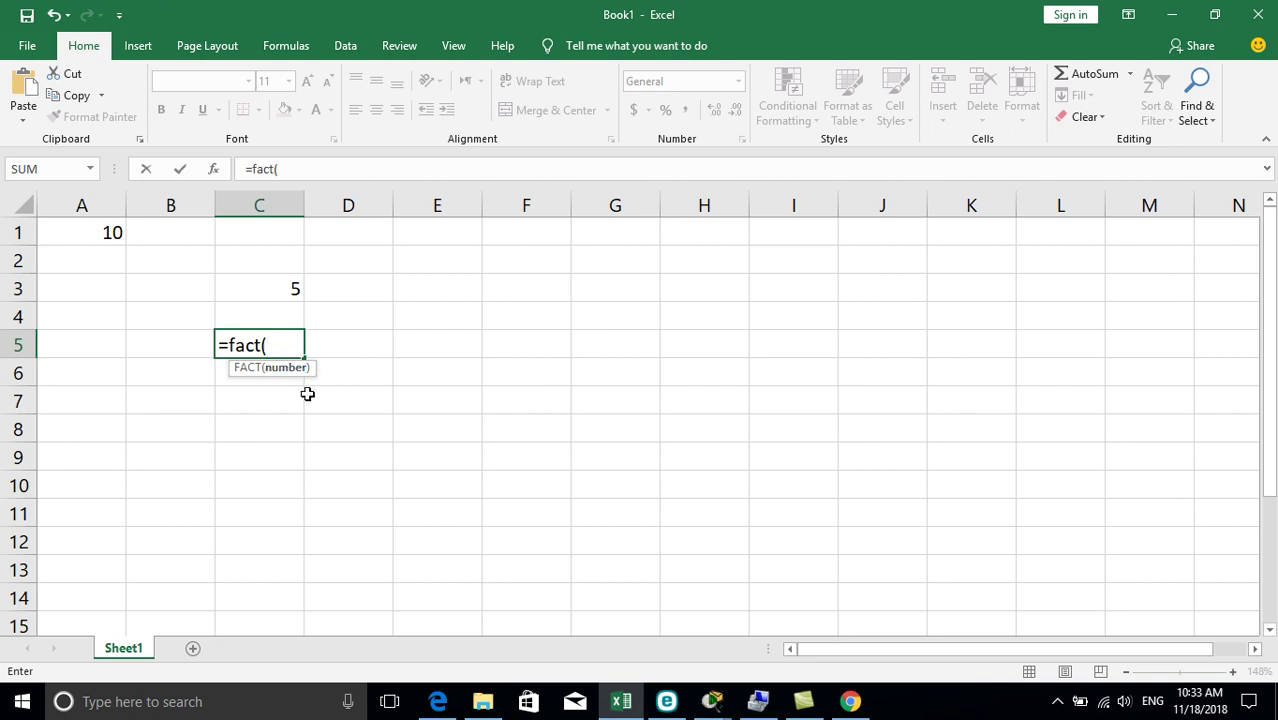
- Complete =FACT(3) in C5 so the cell displays 6
{"action": "type", "text": "3"}
{"action": "type", "text": ")"}
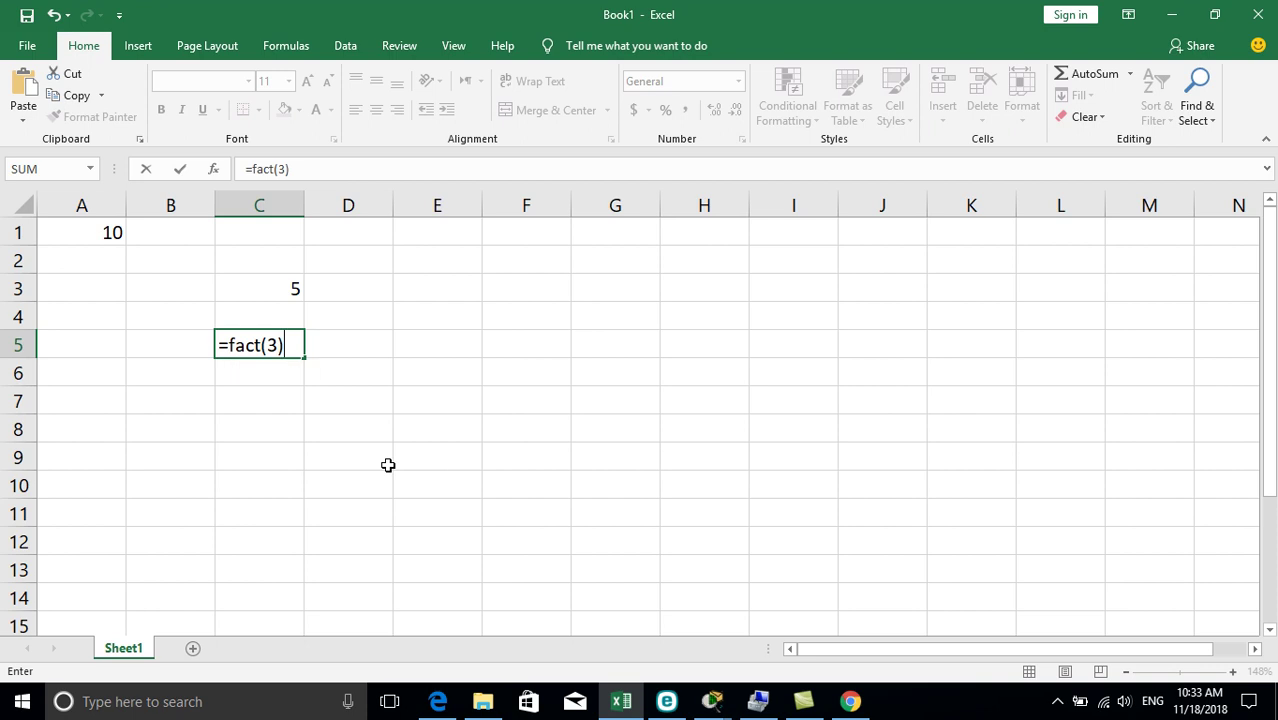
{"action": "key", "text": "Return"}
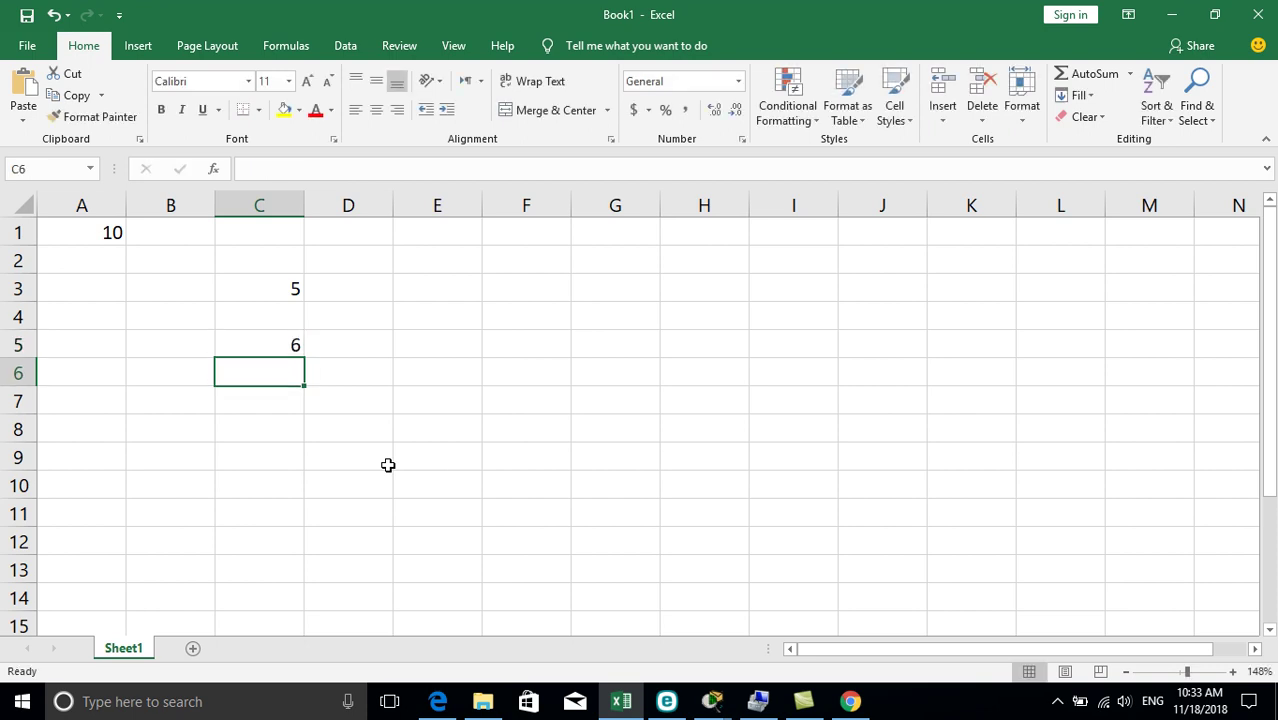
{"action": "key", "text": "Up"}
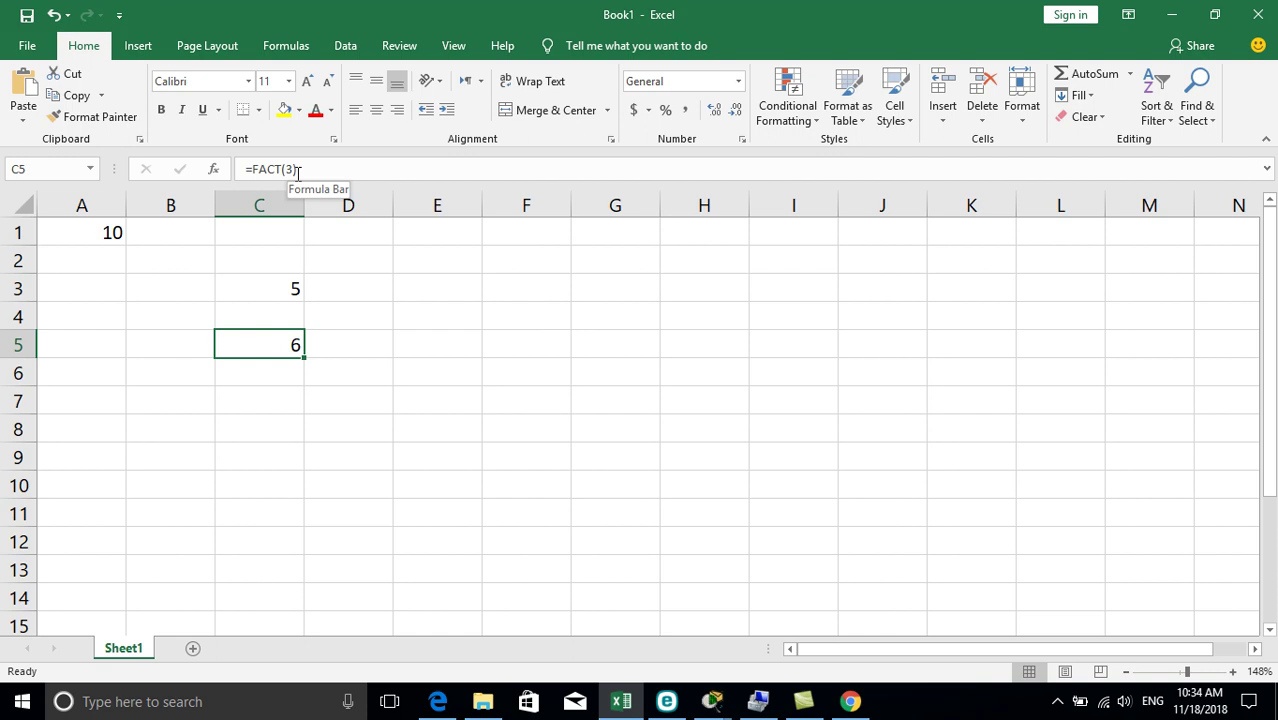
- Fill C7:E7 with the numbers 1, 2 and 3 and select that row
{"action": "key", "text": "Down"}
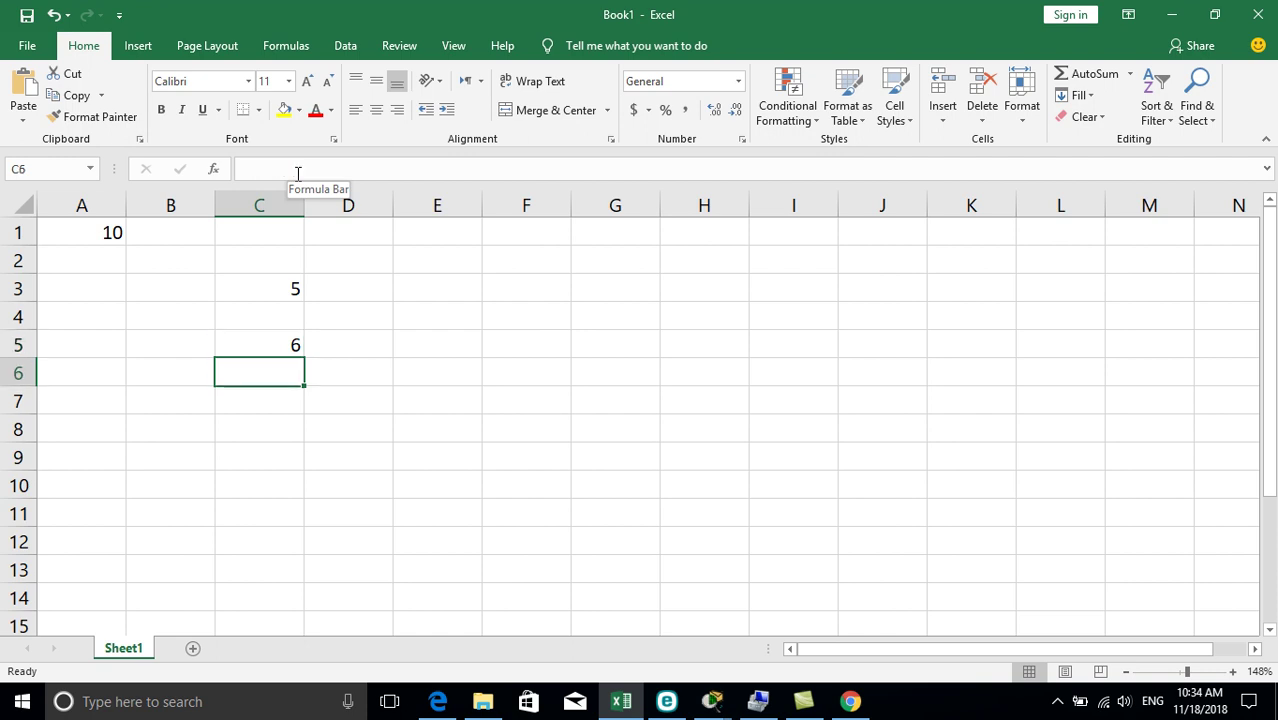
{"action": "key", "text": "Down"}
{"action": "type", "text": "1"}
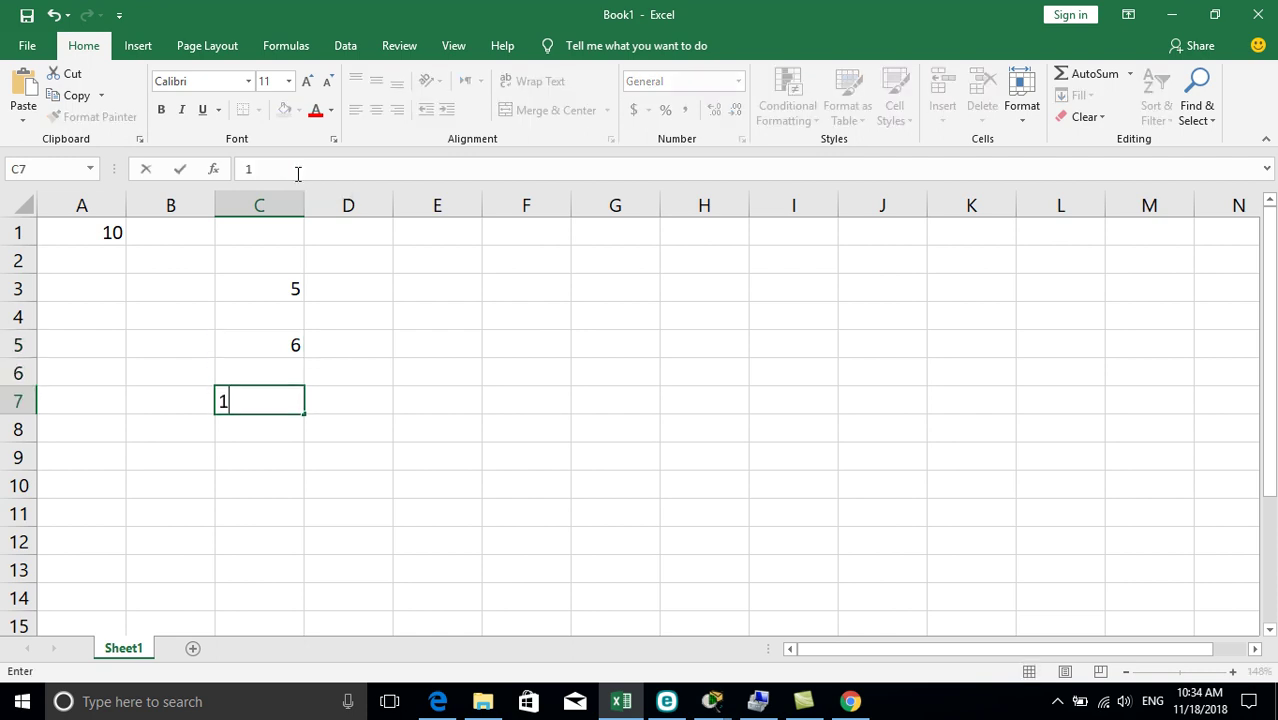
{"action": "key", "text": "Tab"}
{"action": "type", "text": "2"}
{"action": "key", "text": "Tab"}
{"action": "type", "text": "3"}
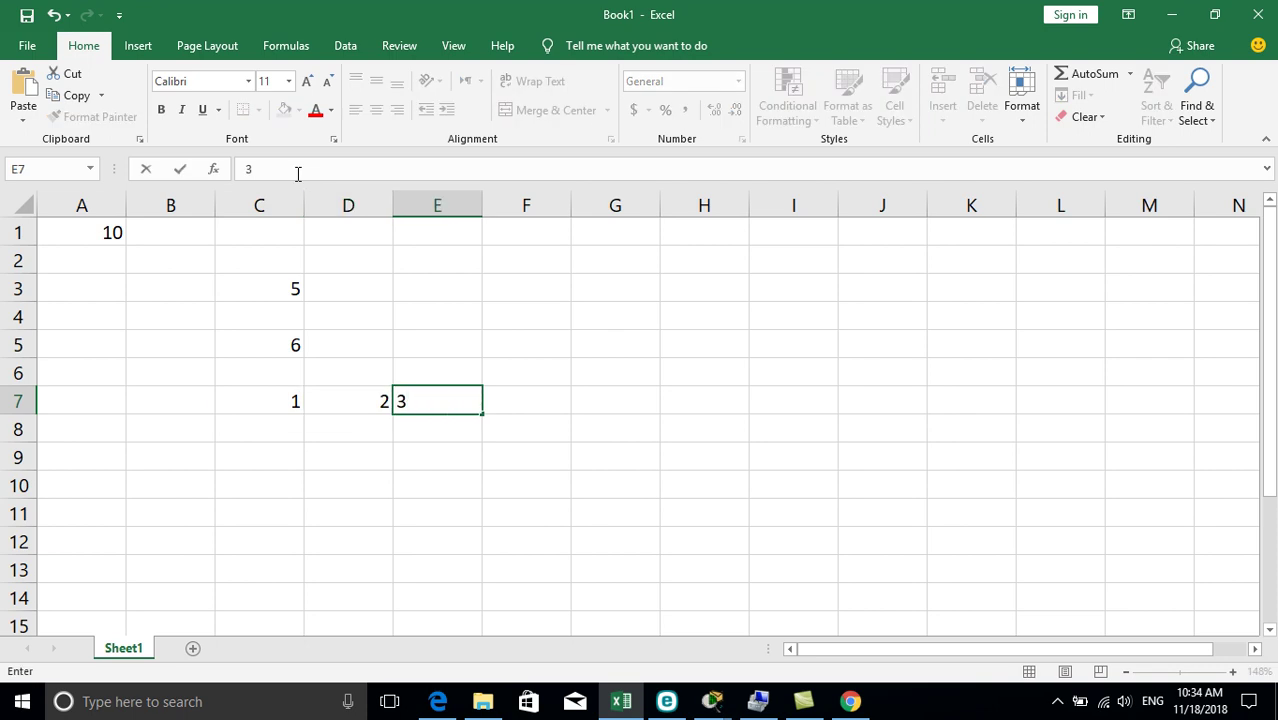
{"action": "key", "text": "shift+Tab"}
{"action": "key", "text": "shift+Tab"}
{"action": "key", "text": "shift+Down"}
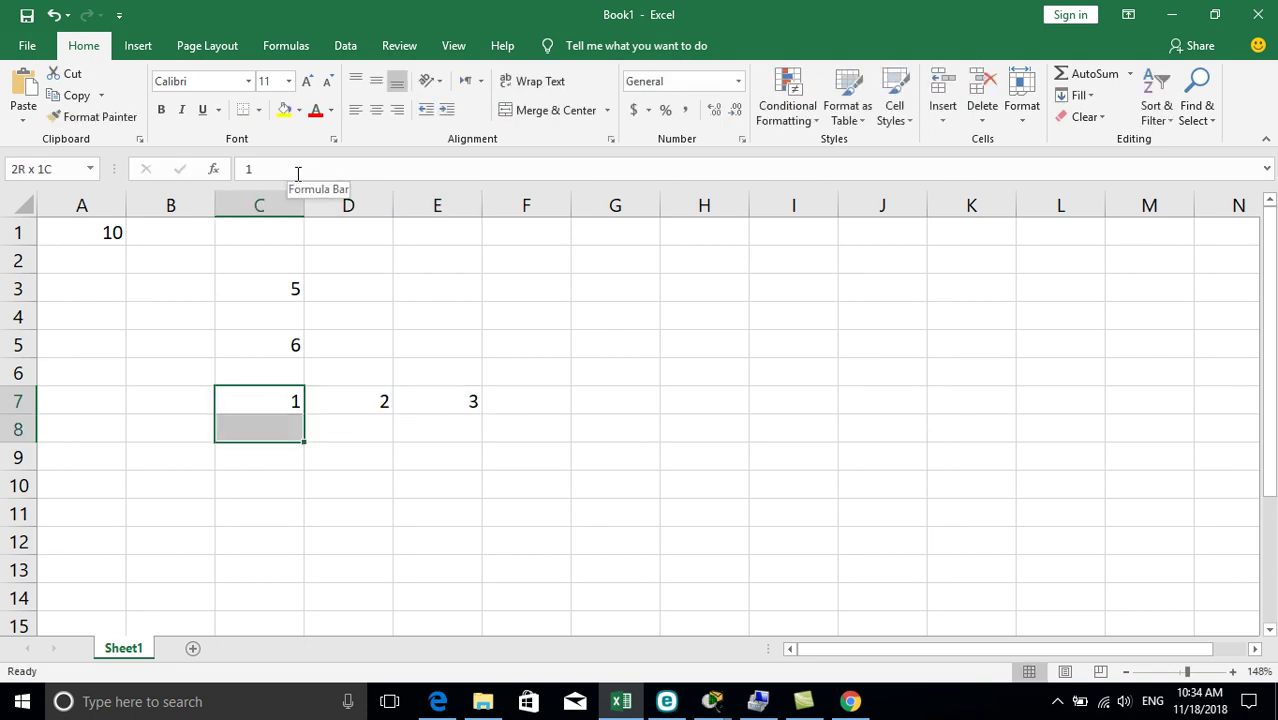
{"action": "key", "text": "shift+Up"}
{"action": "key", "text": "shift+Right"}
{"action": "key", "text": "shift+Right"}
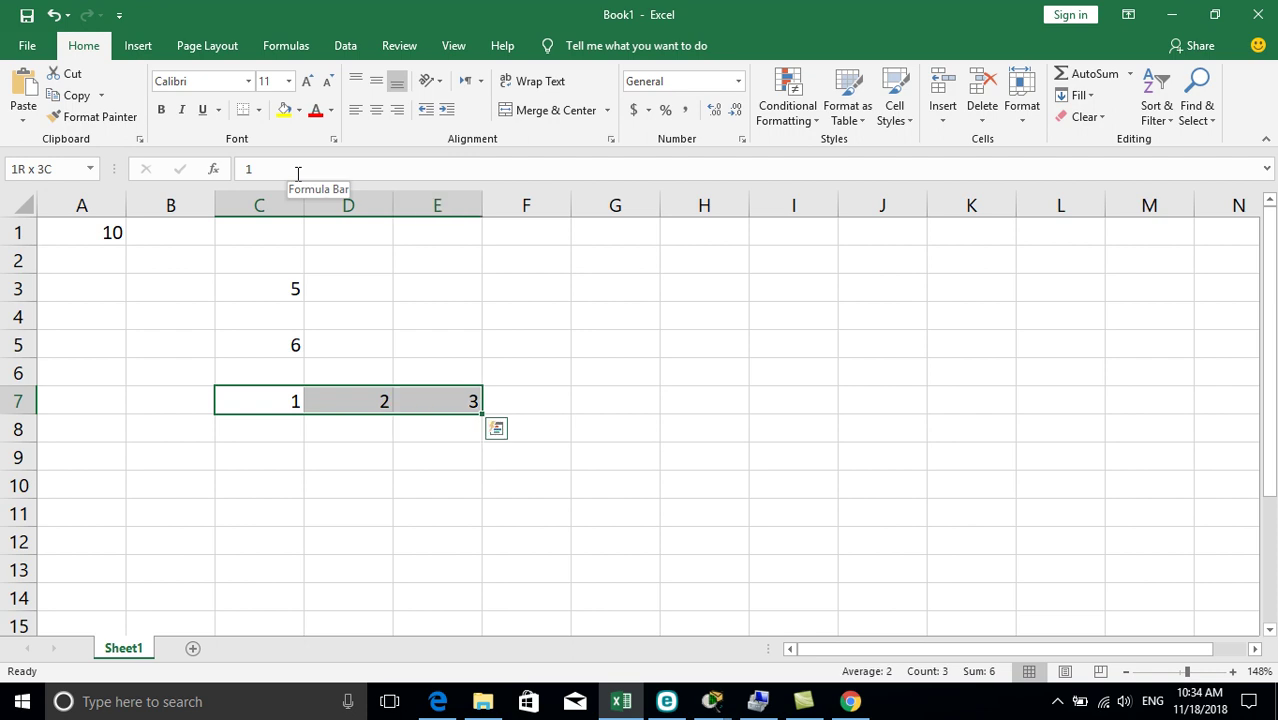
- Change C5's formula to =FACT(4) so it shows 24
{"action": "key", "text": "Right"}
{"action": "key", "text": "Right"}
{"action": "key", "text": "Right"}
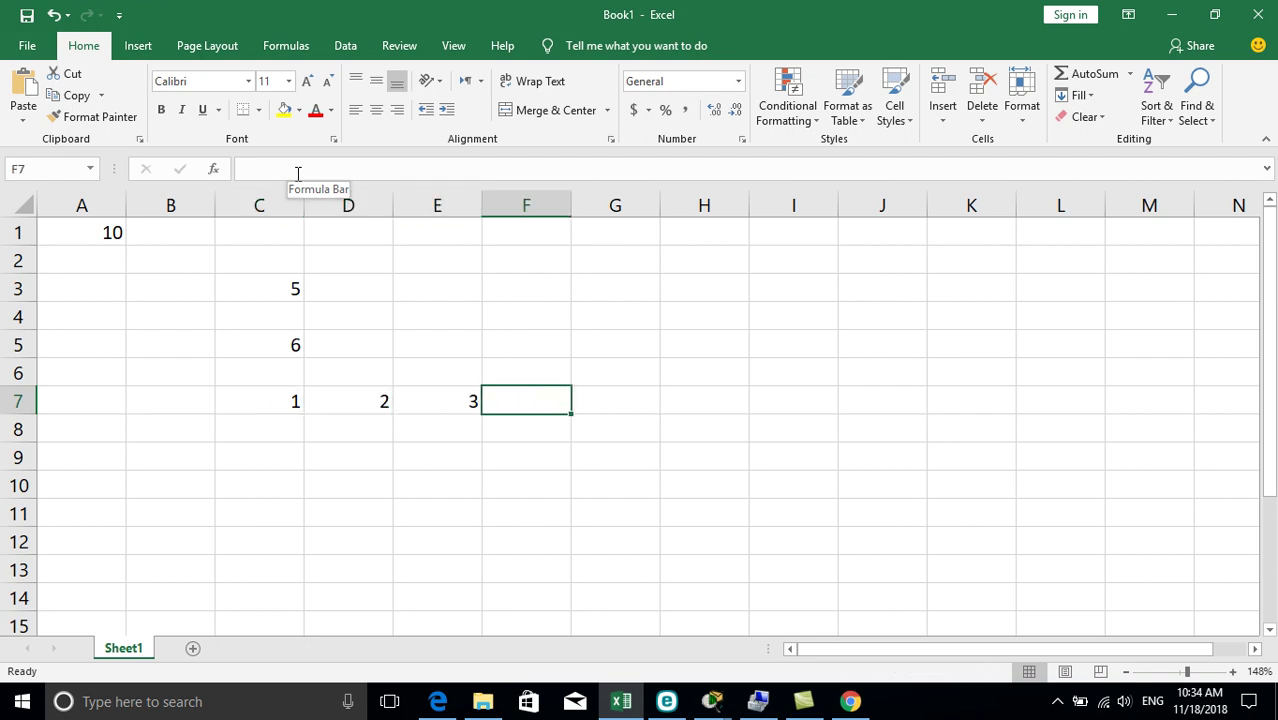
{"action": "key", "text": "Left"}
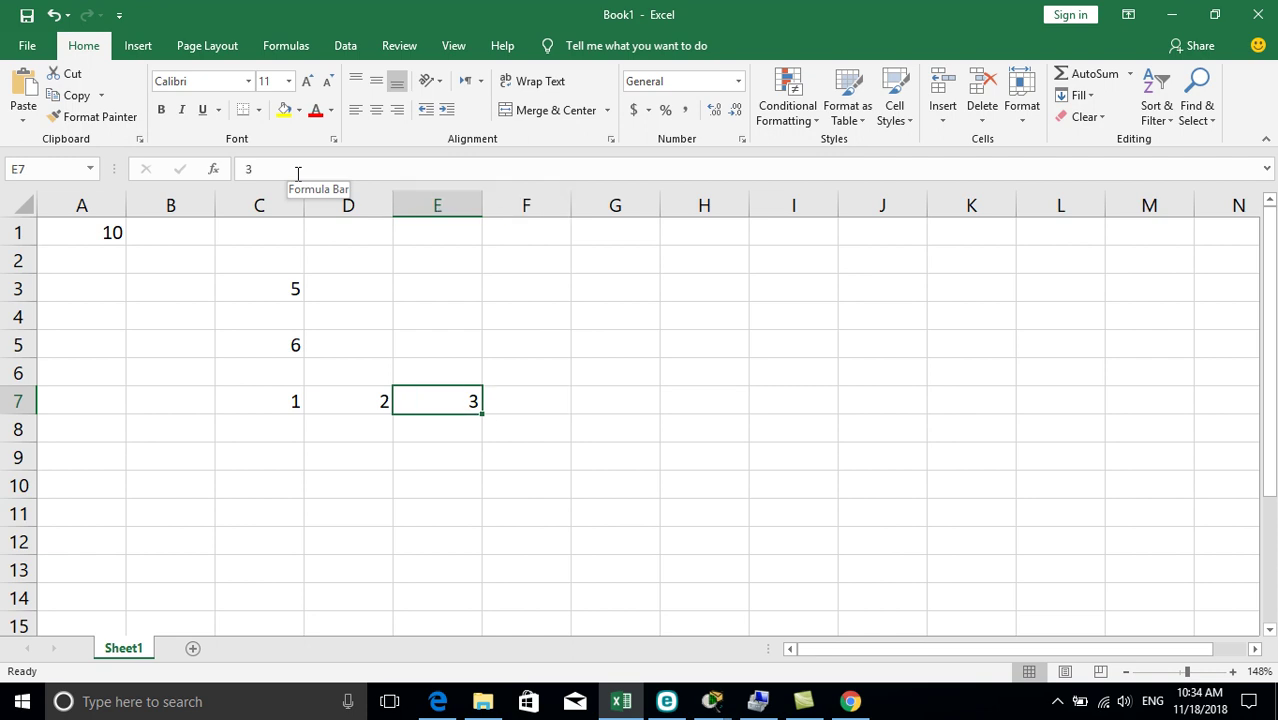
{"action": "key", "text": "Left"}
{"action": "key", "text": "Left"}
{"action": "key", "text": "Up"}
{"action": "key", "text": "Up"}
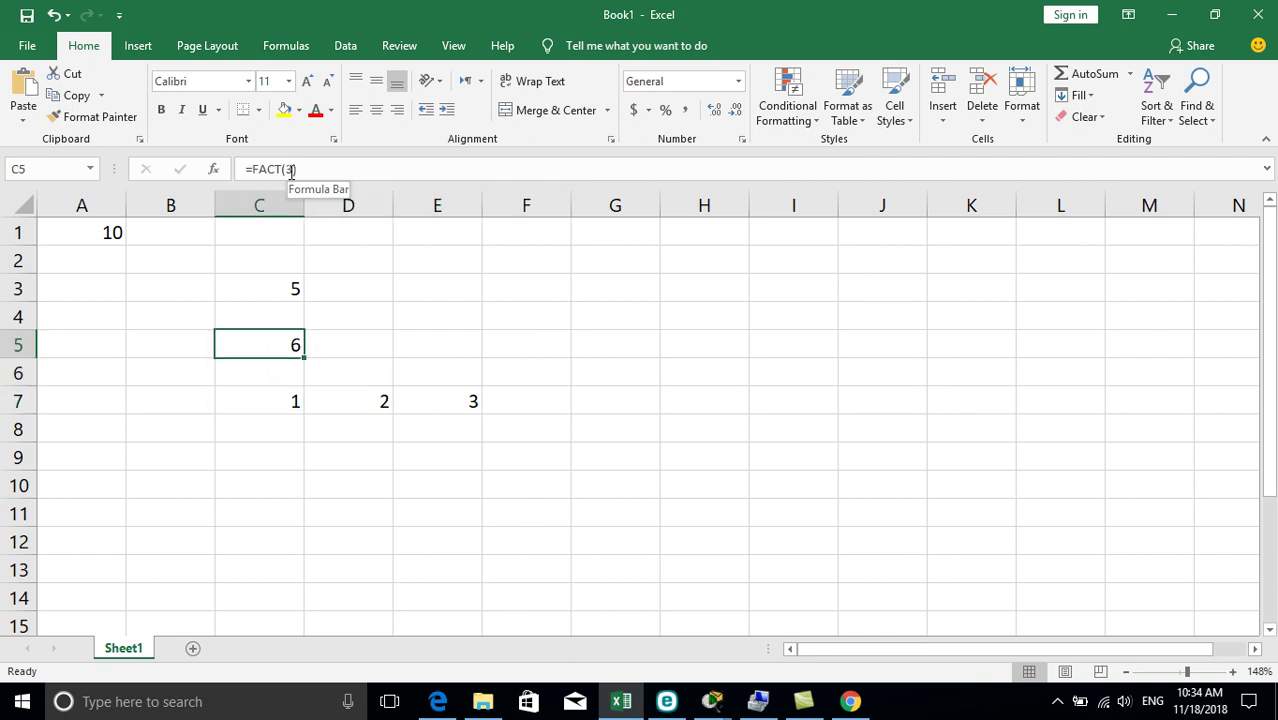
{"action": "left_click", "coordinate": [293, 169]}
{"action": "key", "text": "BackSpace"}
{"action": "type", "text": "4"}
{"action": "key", "text": "Return"}
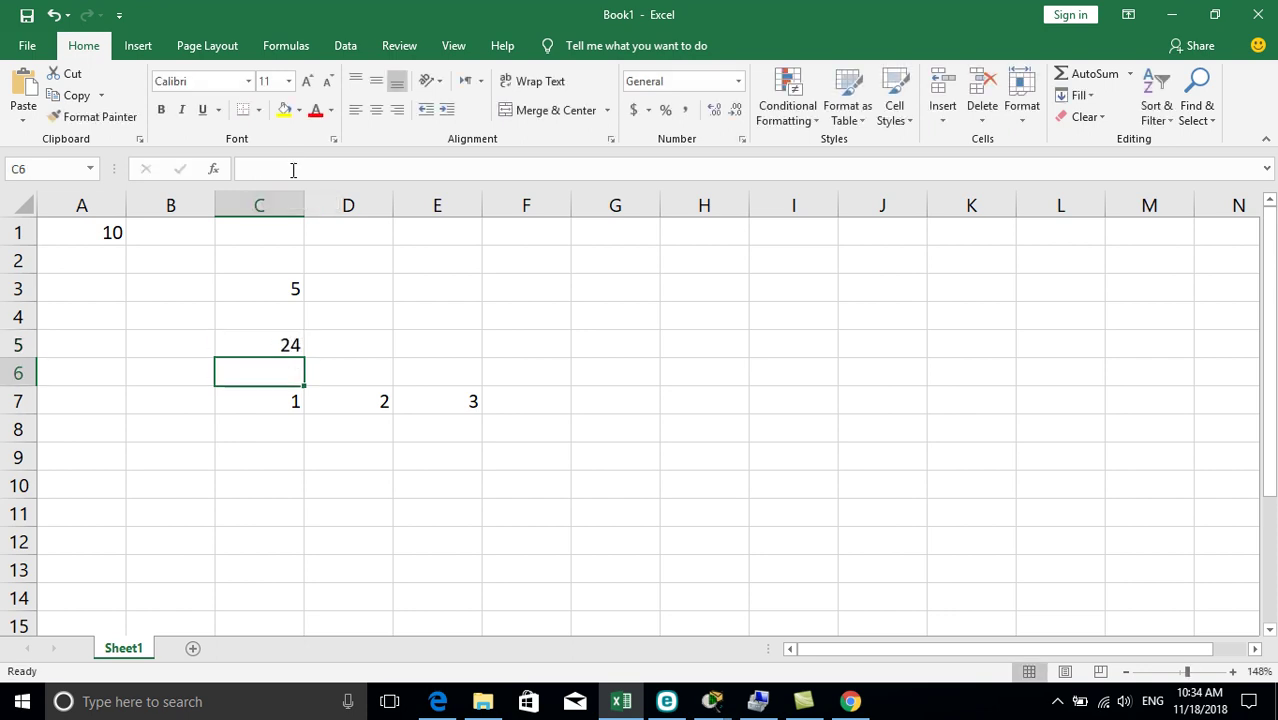
- Enter 4 in F7 to continue the row, then select the row 7 numbers
{"action": "key", "text": "Down"}
{"action": "key", "text": "Right"}
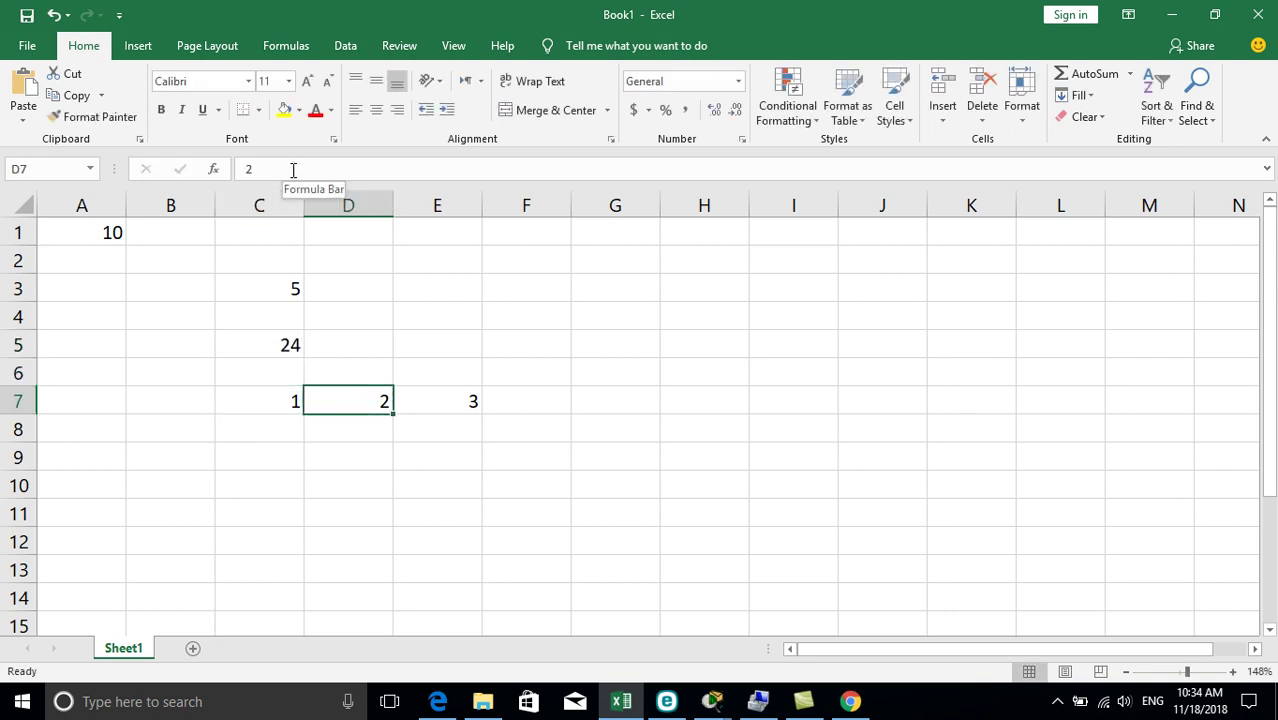
{"action": "key", "text": "Right"}
{"action": "key", "text": "Right"}
{"action": "type", "text": "4"}
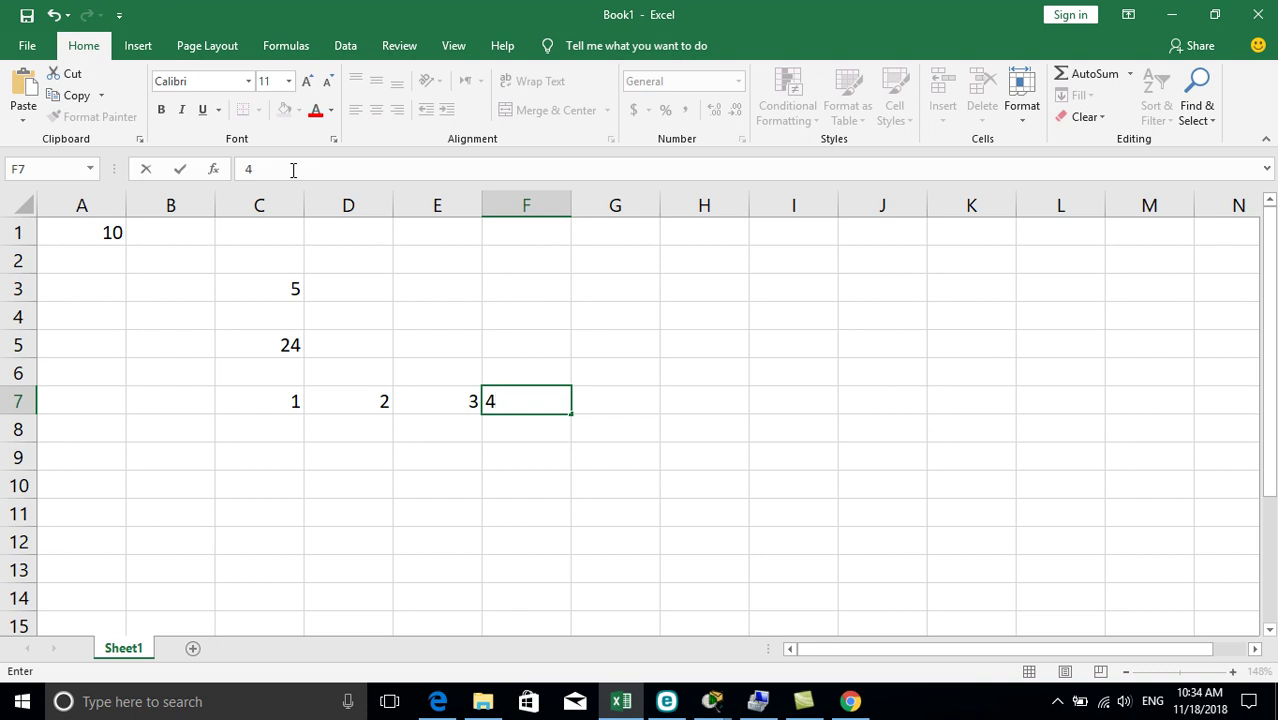
{"action": "key", "text": "Left"}
{"action": "key", "text": "Left"}
{"action": "key", "text": "Left"}
{"action": "key", "text": "Right"}
{"action": "key", "text": "Right"}
{"action": "key", "text": "Right"}
{"action": "key", "text": "Left"}
{"action": "key", "text": "Left"}
{"action": "key", "text": "Left"}
{"action": "key", "text": "shift+Right"}
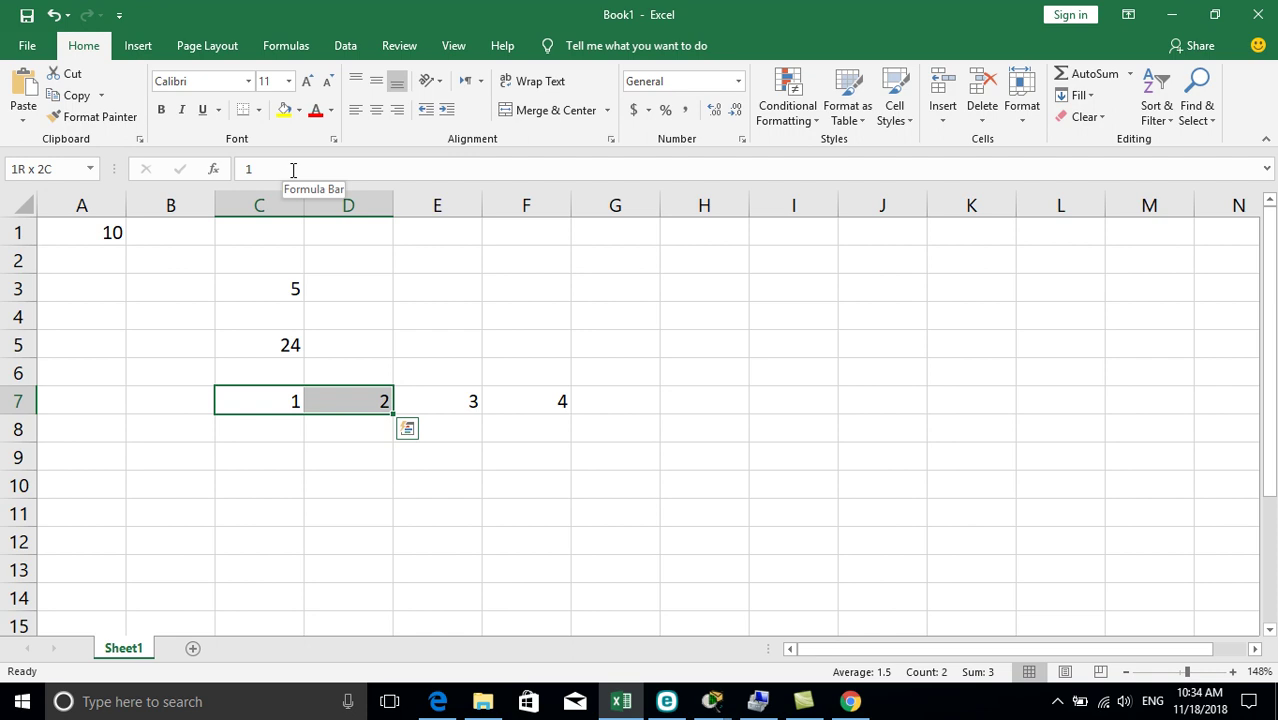
{"action": "key", "text": "shift+Right"}
{"action": "key", "text": "shift+Right"}
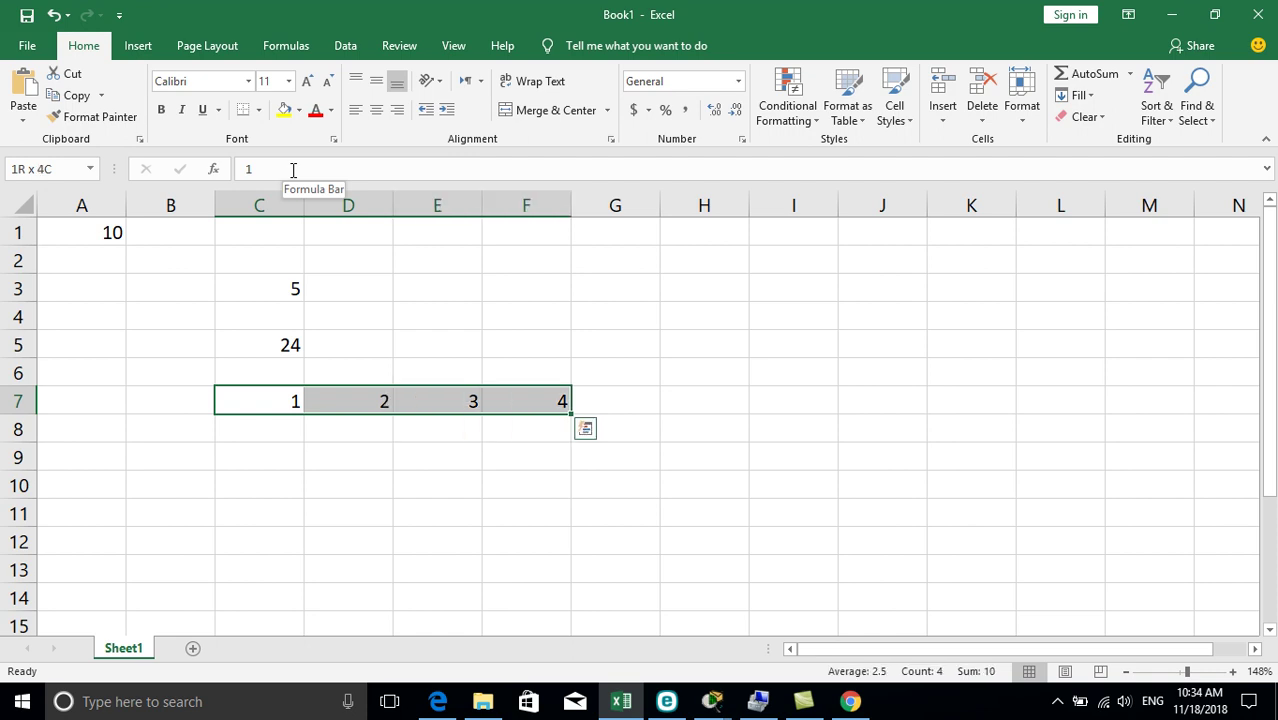
- Edit C5's formula to =FACT(5) so it shows 120
{"action": "left_click", "coordinate": [281, 292]}
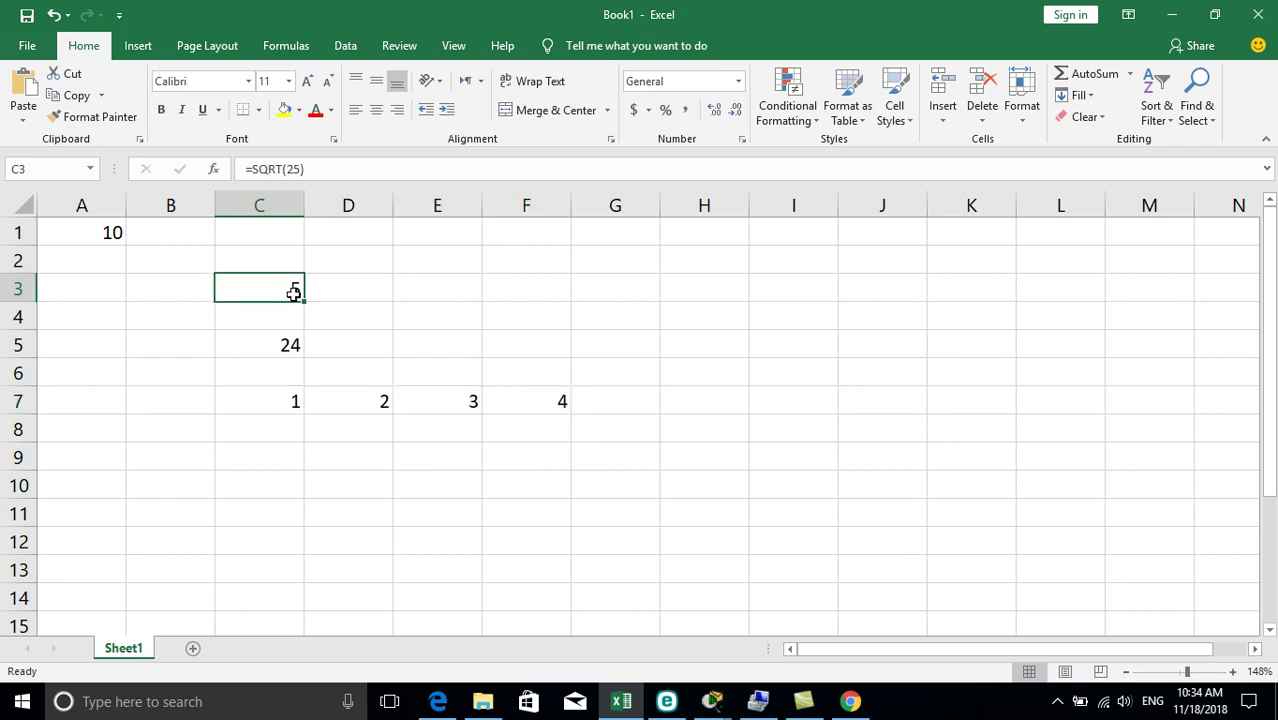
{"action": "left_click", "coordinate": [274, 343]}
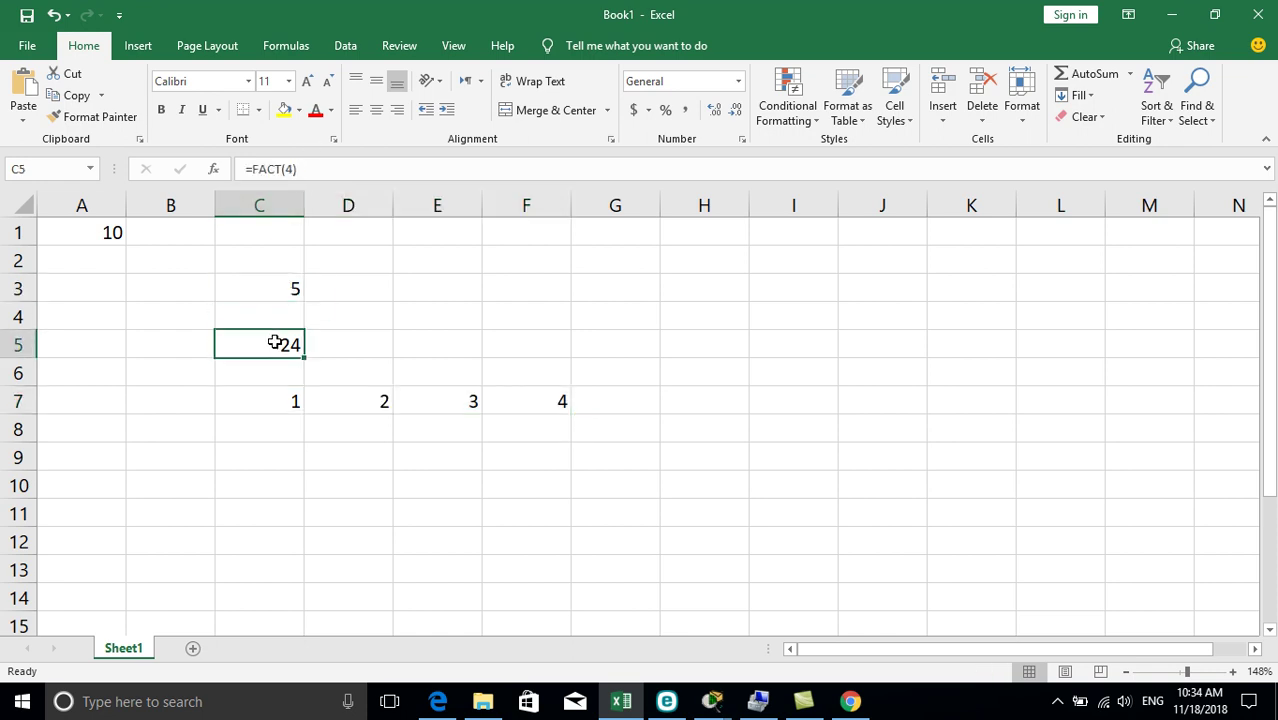
{"action": "left_click", "coordinate": [291, 168]}
{"action": "key", "text": "BackSpace"}
{"action": "type", "text": "5"}
{"action": "key", "text": "Return"}
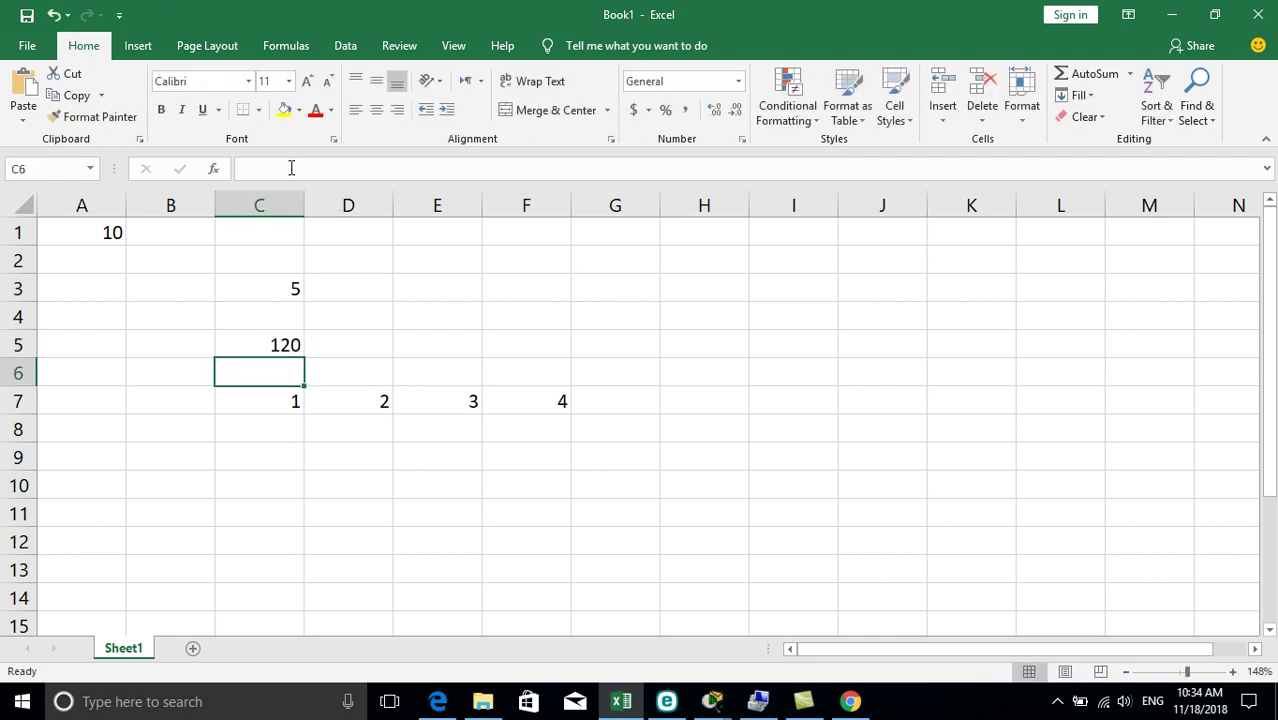
{"action": "key", "text": "Up"}
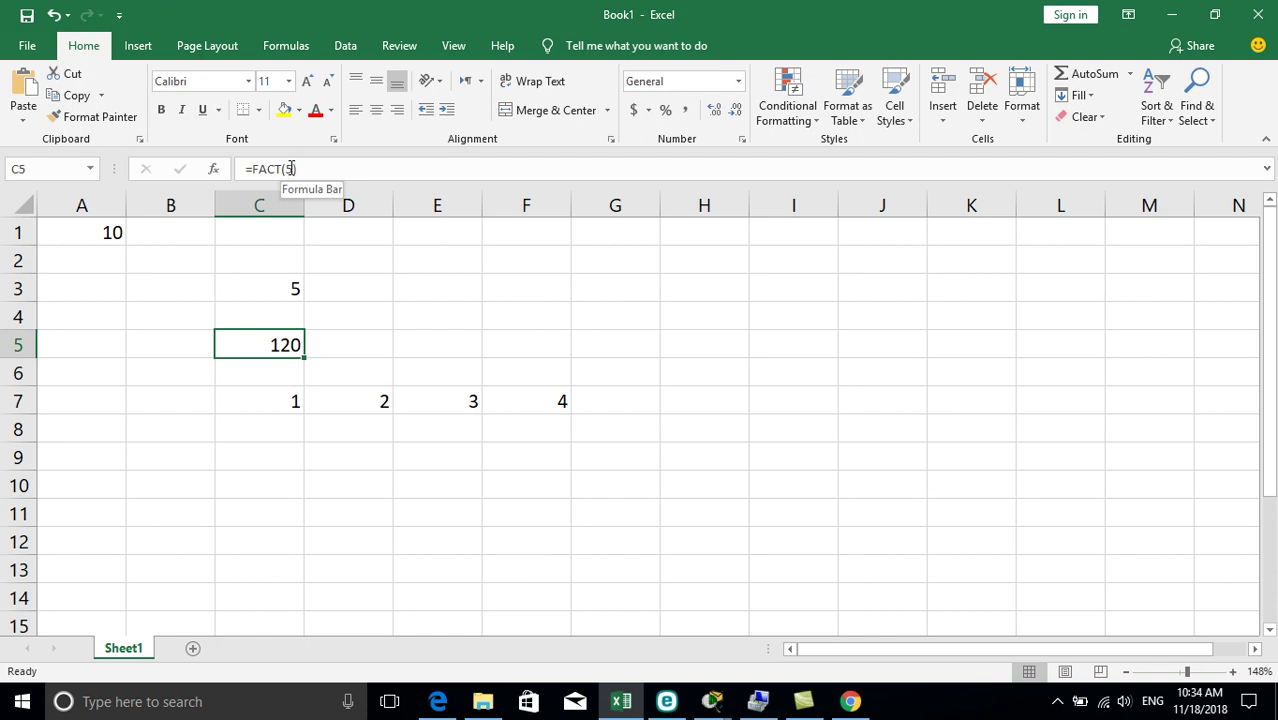
{"action": "left_click", "coordinate": [270, 409]}
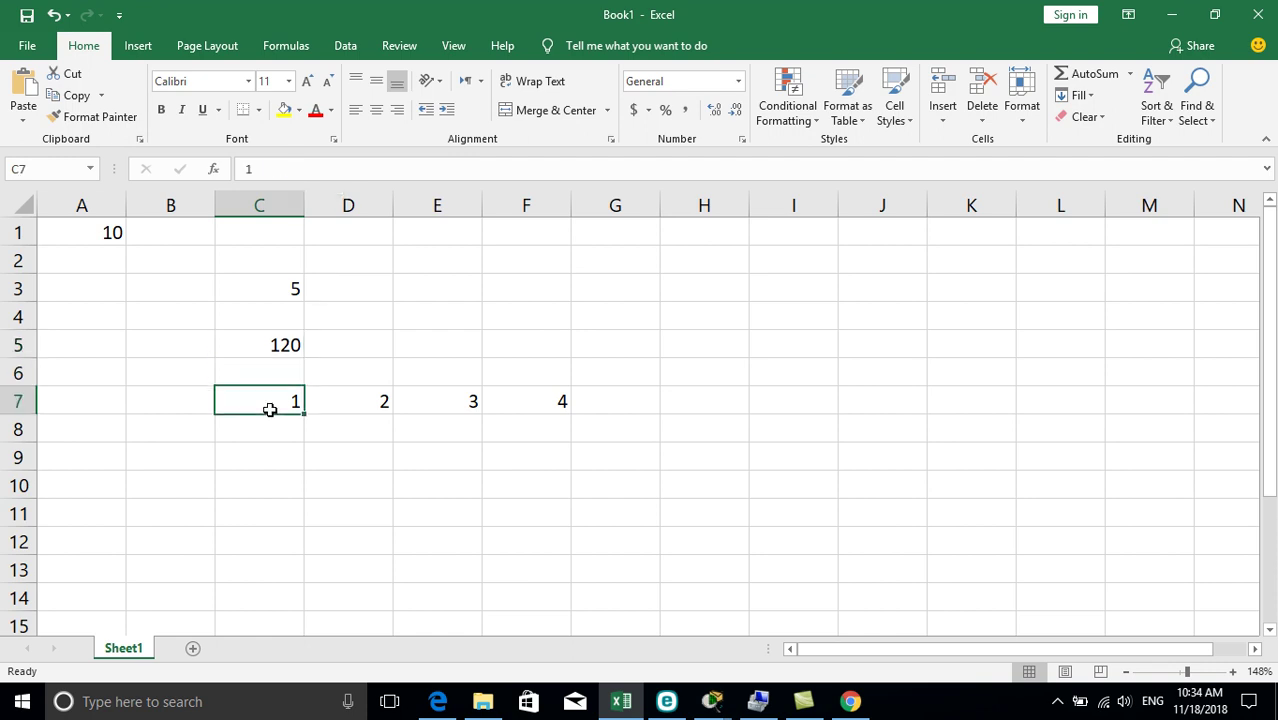
- Enter 5 in G7 so row 7 runs 1 through 5, then return to C5
{"action": "key", "text": "Right"}
{"action": "key", "text": "Right"}
{"action": "key", "text": "Right"}
{"action": "key", "text": "Right"}
{"action": "key", "text": "Right"}
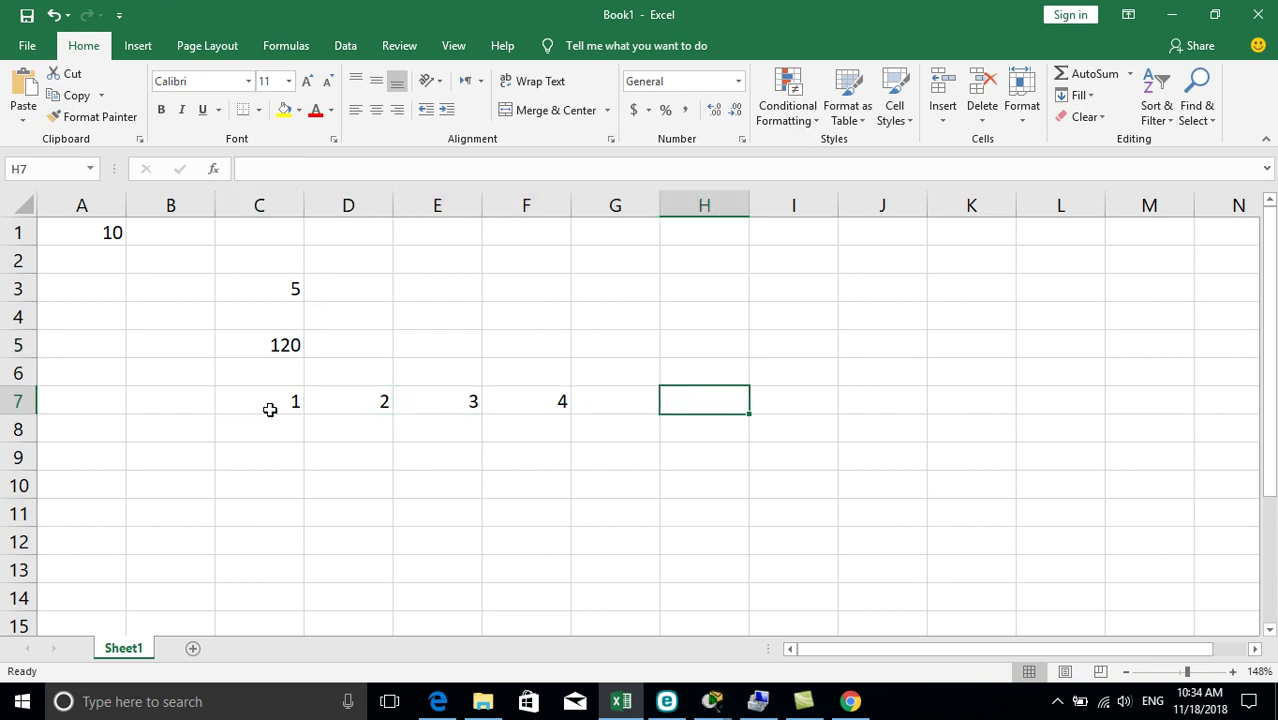
{"action": "key", "text": "Left"}
{"action": "type", "text": "5"}
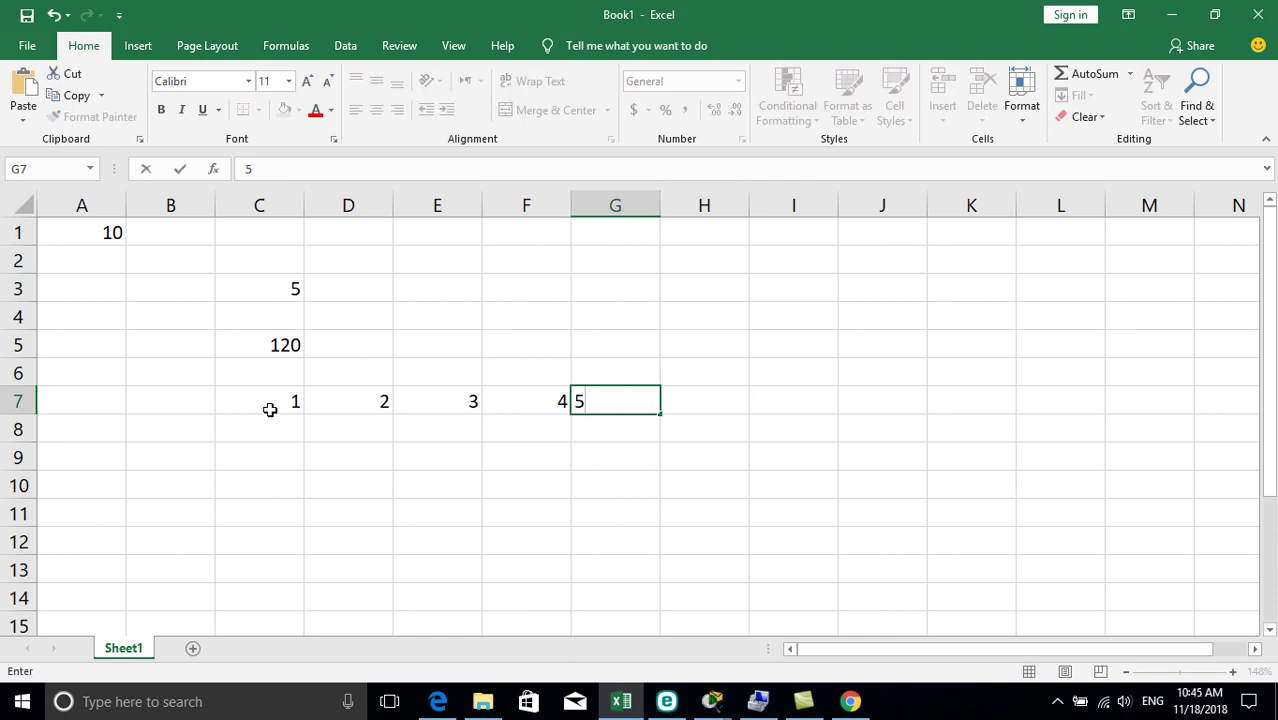
{"action": "key", "text": "Return"}
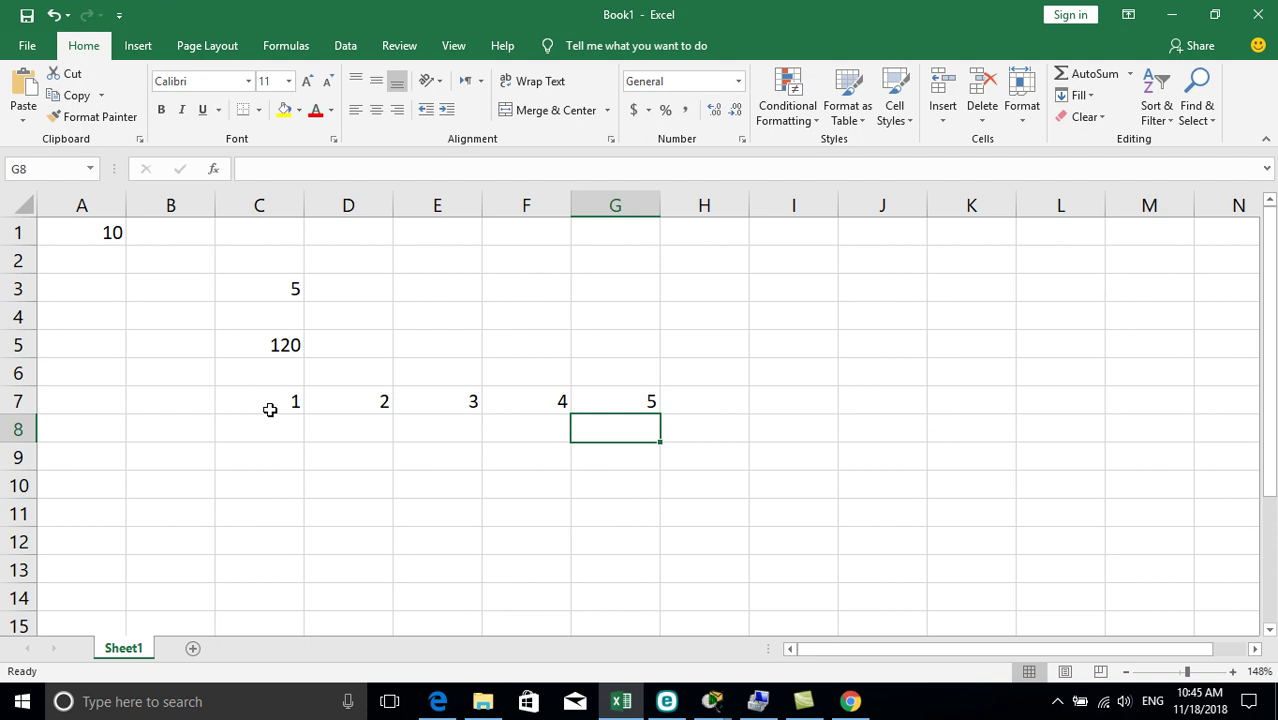
{"action": "key", "text": "Up"}
{"action": "key", "text": "Left"}
{"action": "key", "text": "Left"}
{"action": "key", "text": "Left"}
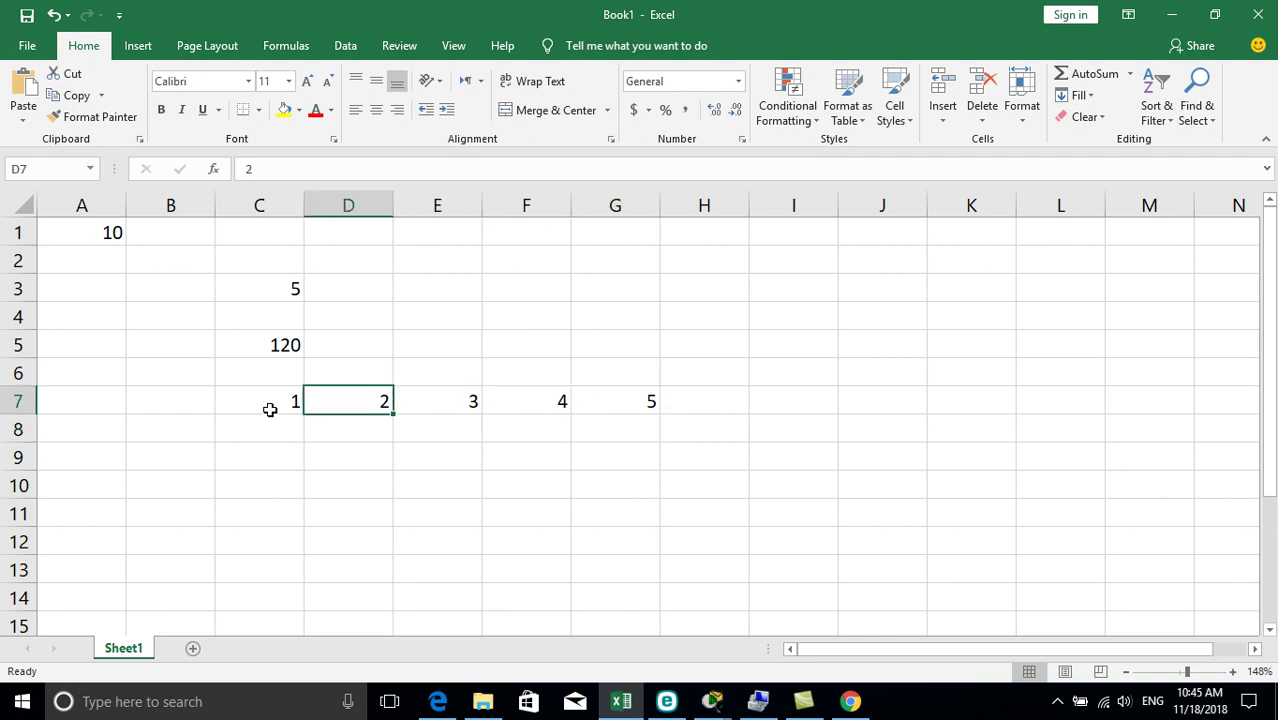
{"action": "key", "text": "Left"}
{"action": "key", "text": "Up"}
{"action": "key", "text": "Up"}
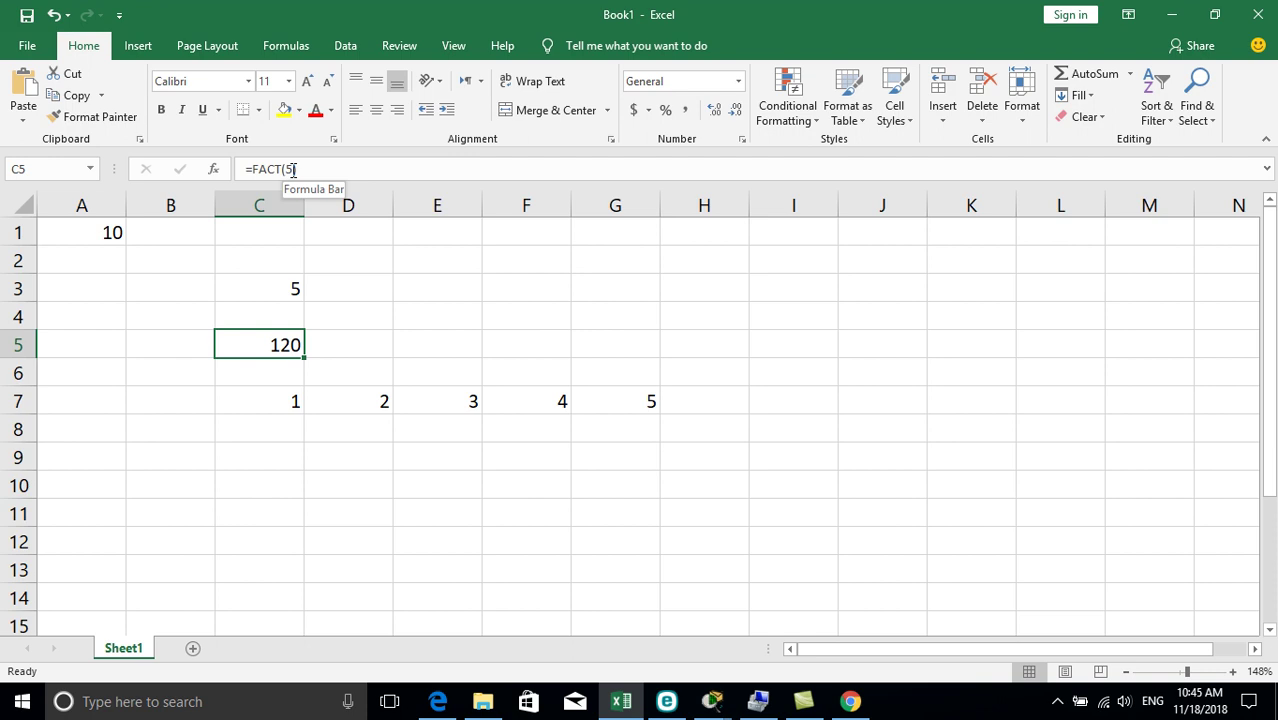
- Change C5's formula to =FACT(6) so it shows 720
{"action": "left_click", "coordinate": [293, 170]}
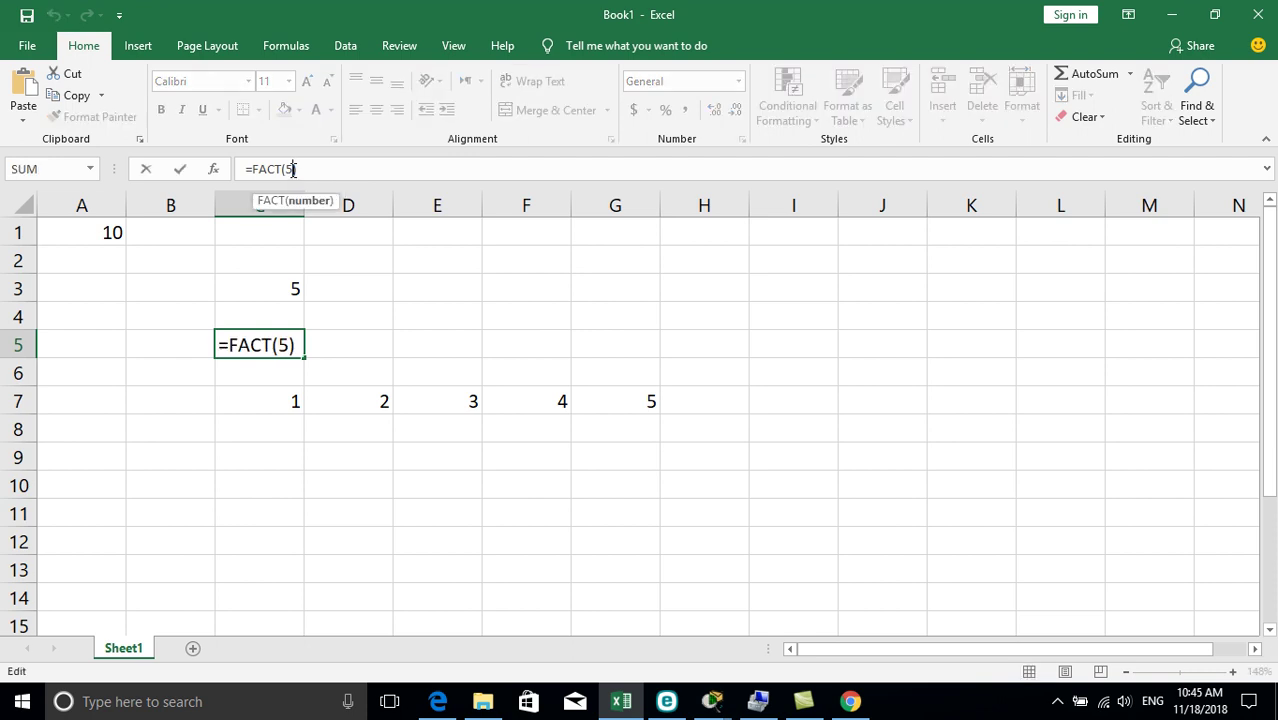
{"action": "key", "text": "BackSpace"}
{"action": "type", "text": "6"}
{"action": "key", "text": "Return"}
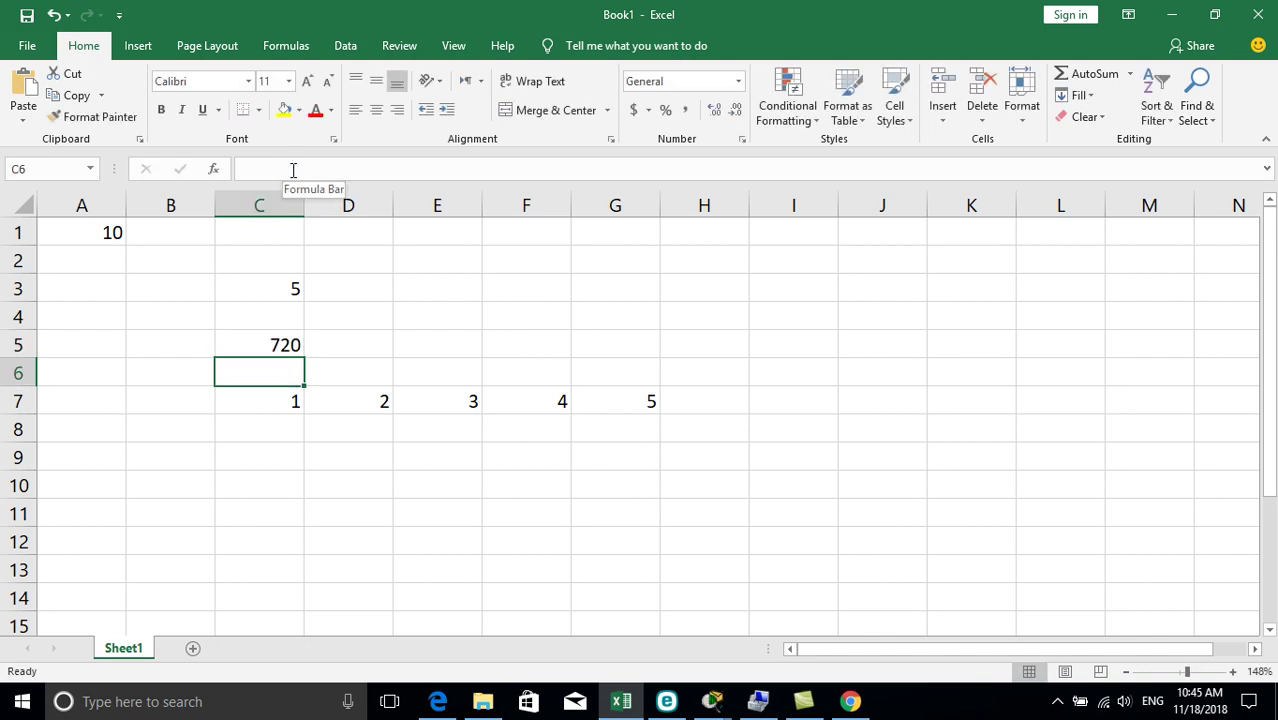
- Enter 6 in H7 and select the row 7 numbers from 2 through 6
{"action": "key", "text": "Down"}
{"action": "key", "text": "Right"}
{"action": "key", "text": "Right"}
{"action": "key", "text": "Right"}
{"action": "key", "text": "Right"}
{"action": "key", "text": "Right"}
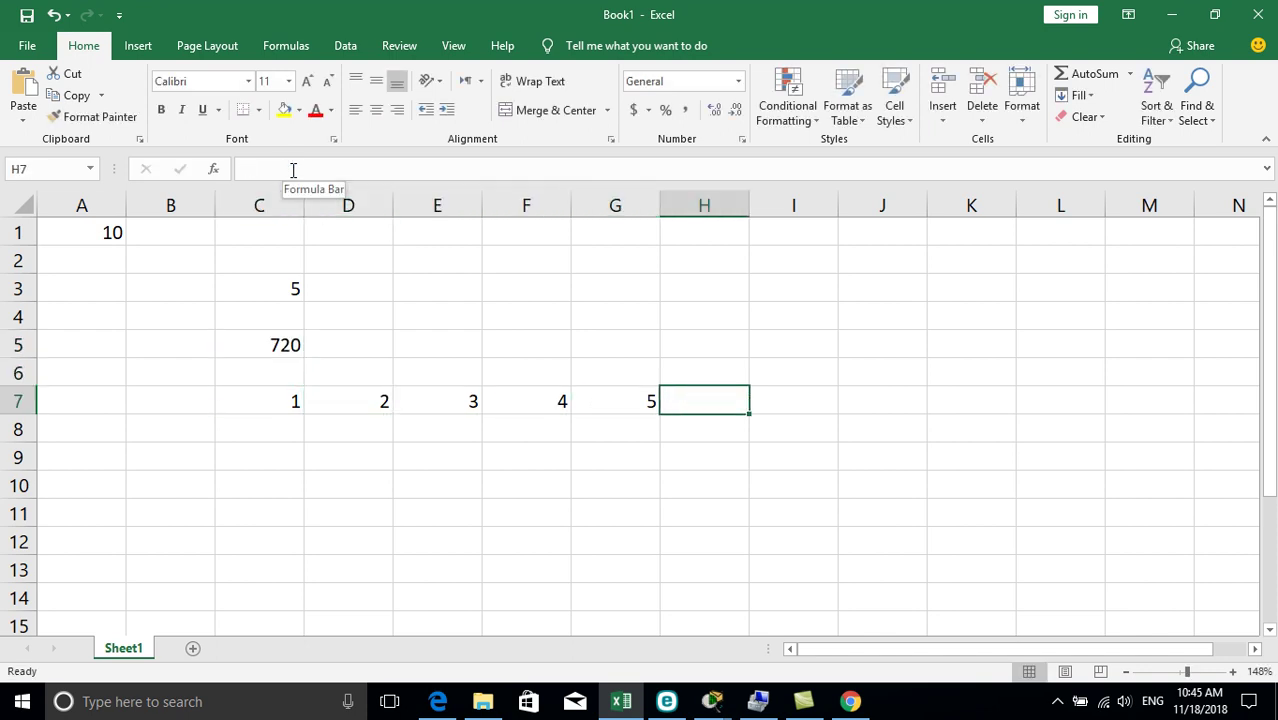
{"action": "key", "text": "F6"}
{"action": "type", "text": "6"}
{"action": "key", "text": "Left"}
{"action": "key", "text": "Left"}
{"action": "key", "text": "Right"}
{"action": "key", "text": "Right"}
{"action": "key", "text": "shift+Left"}
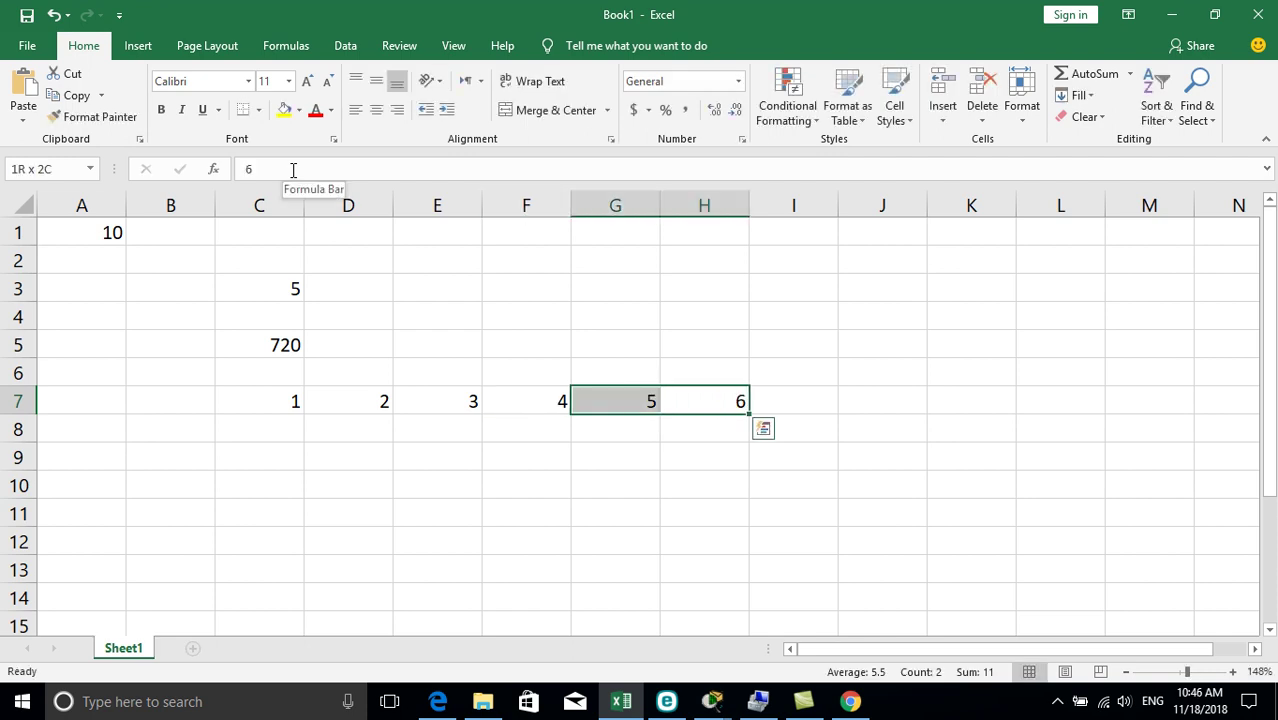
{"action": "key", "text": "shift+Left"}
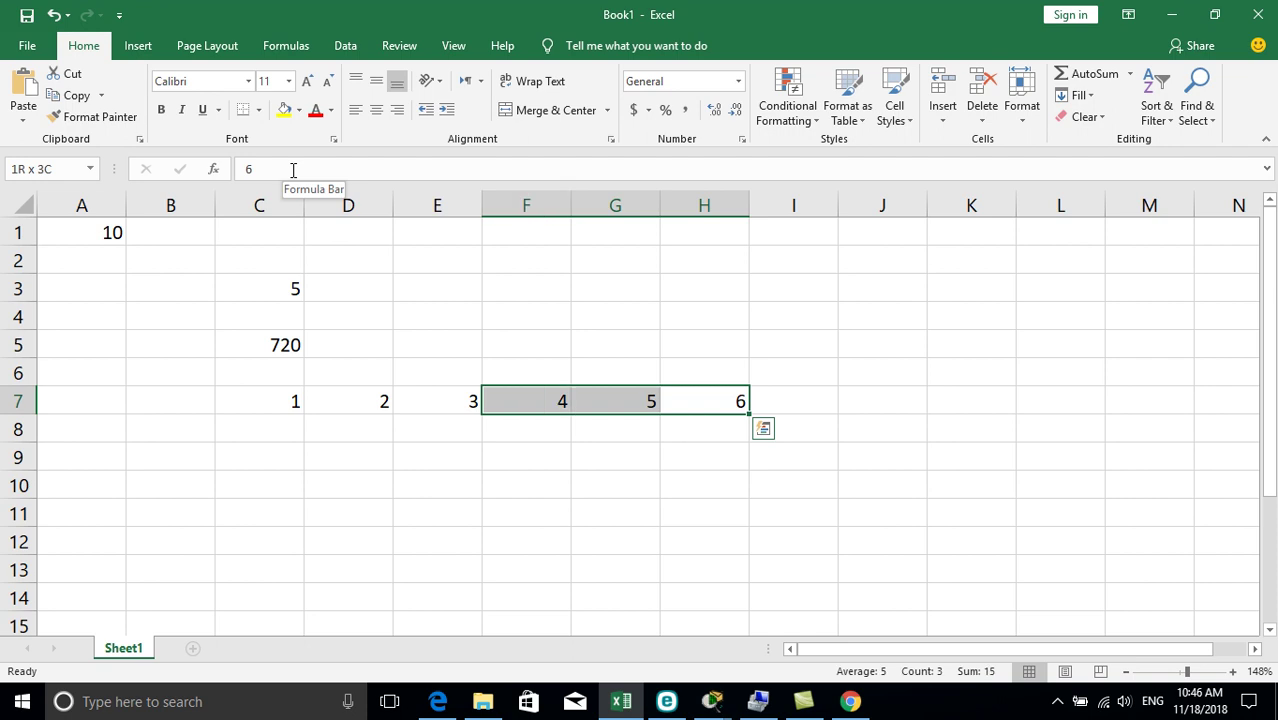
{"action": "key", "text": "shift+Left"}
{"action": "key", "text": "shift+Left"}
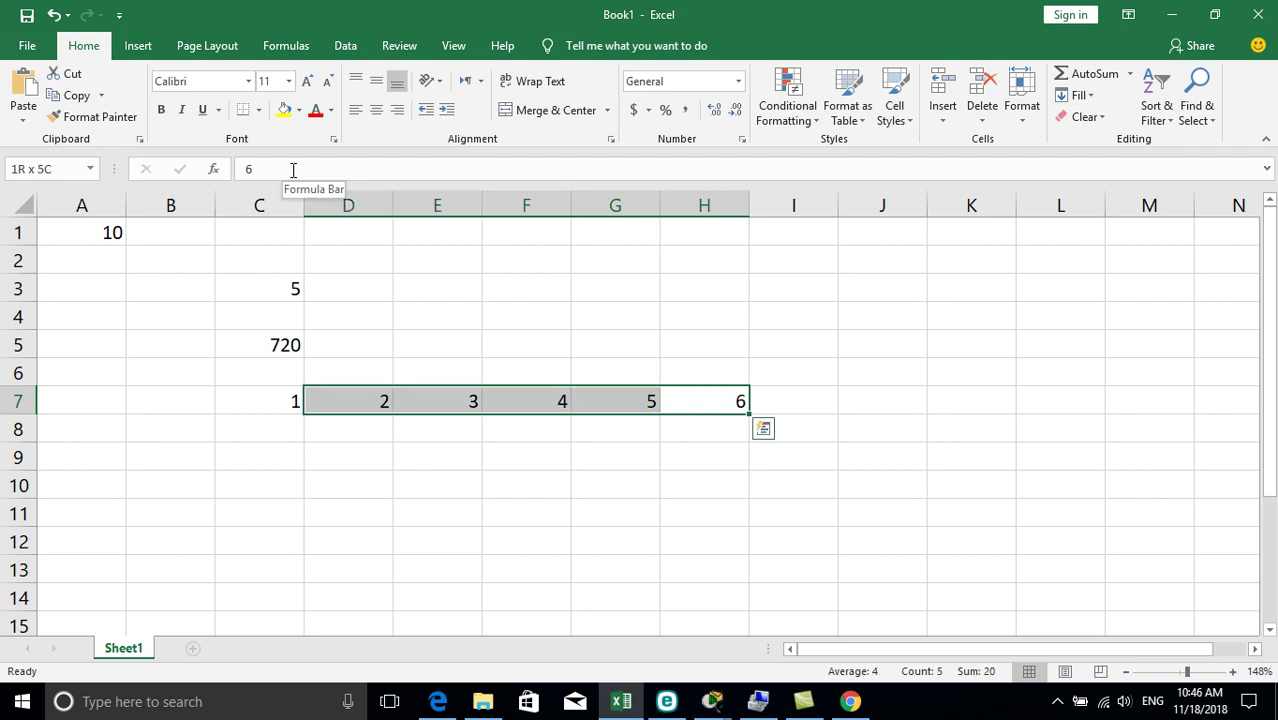
{"action": "key", "text": "shift+Left"}
- Move the cell cursor to F4, ready for a new formula
{"action": "key", "text": "Right"}
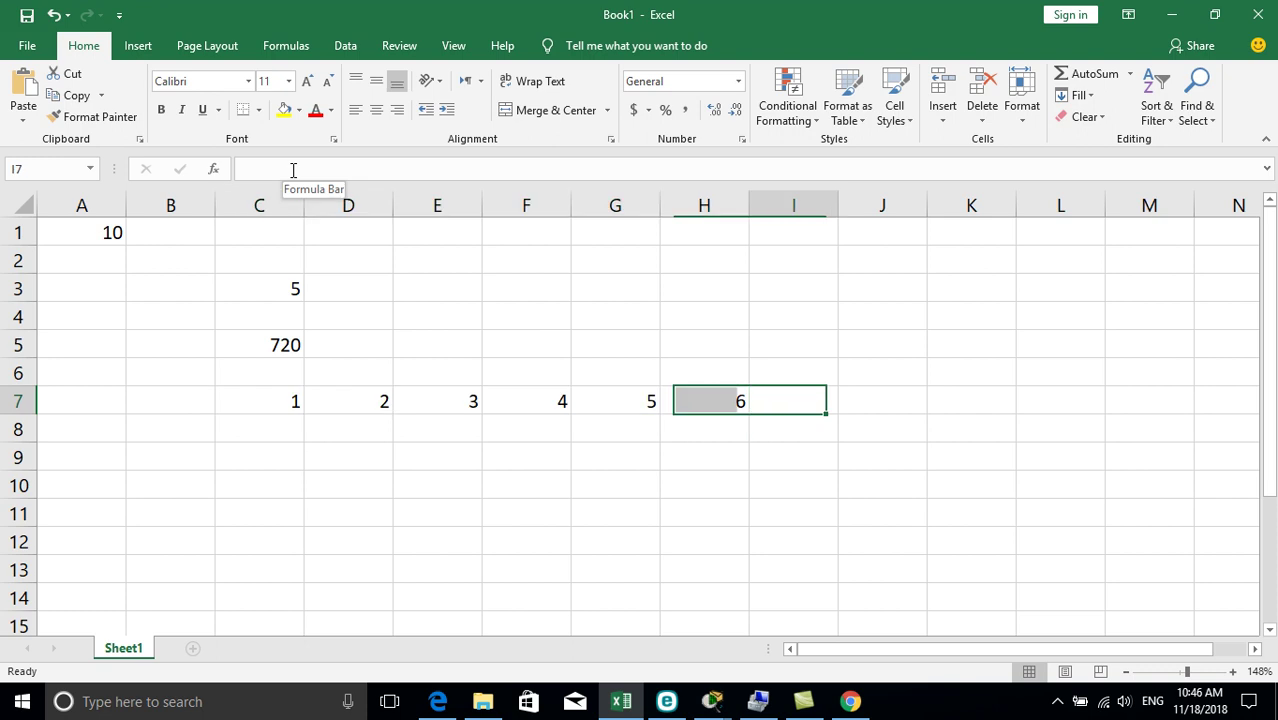
{"action": "key", "text": "Right"}
{"action": "key", "text": "Up"}
{"action": "key", "text": "Up"}
{"action": "key", "text": "Up"}
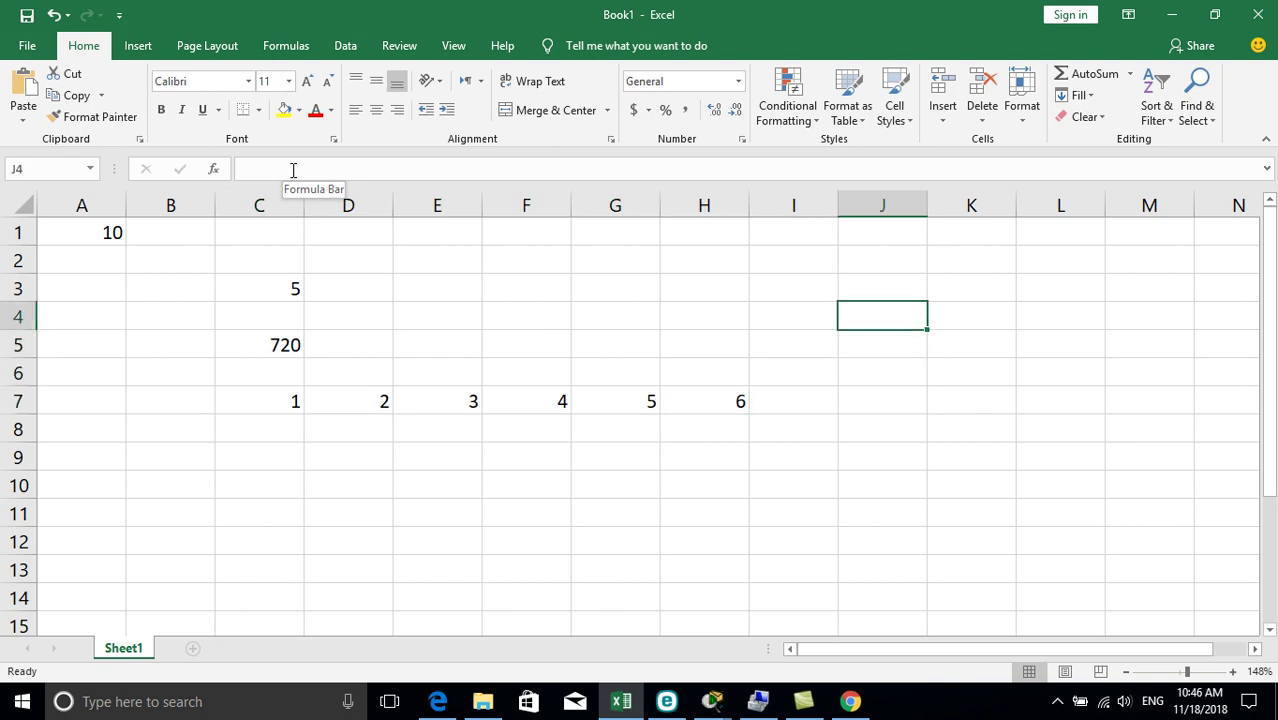
{"action": "key", "text": "Up"}
{"action": "key", "text": "Left"}
{"action": "key", "text": "Left"}
{"action": "key", "text": "Left"}
{"action": "key", "text": "Left"}
{"action": "key", "text": "Down"}
- Type =POWER(5,2 into F4, then launch Paint with mspaint from the Run prompt
{"action": "type", "text": "="}
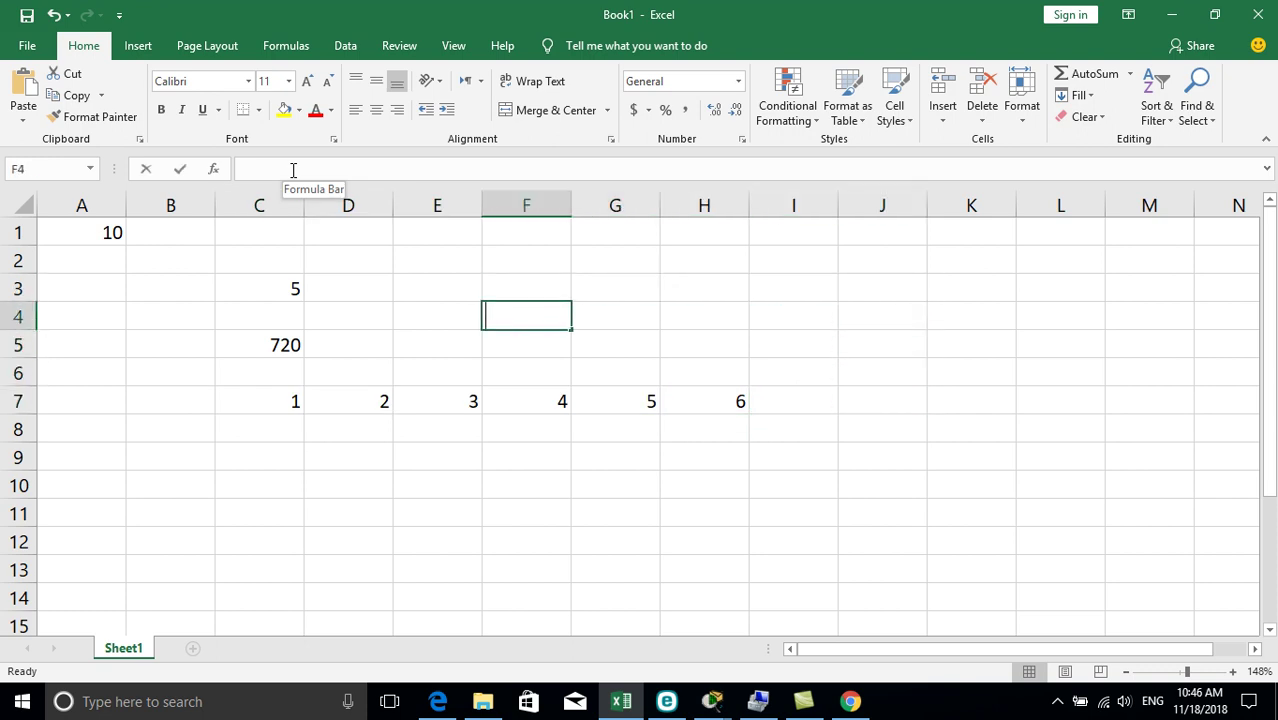
{"action": "type", "text": "power("}
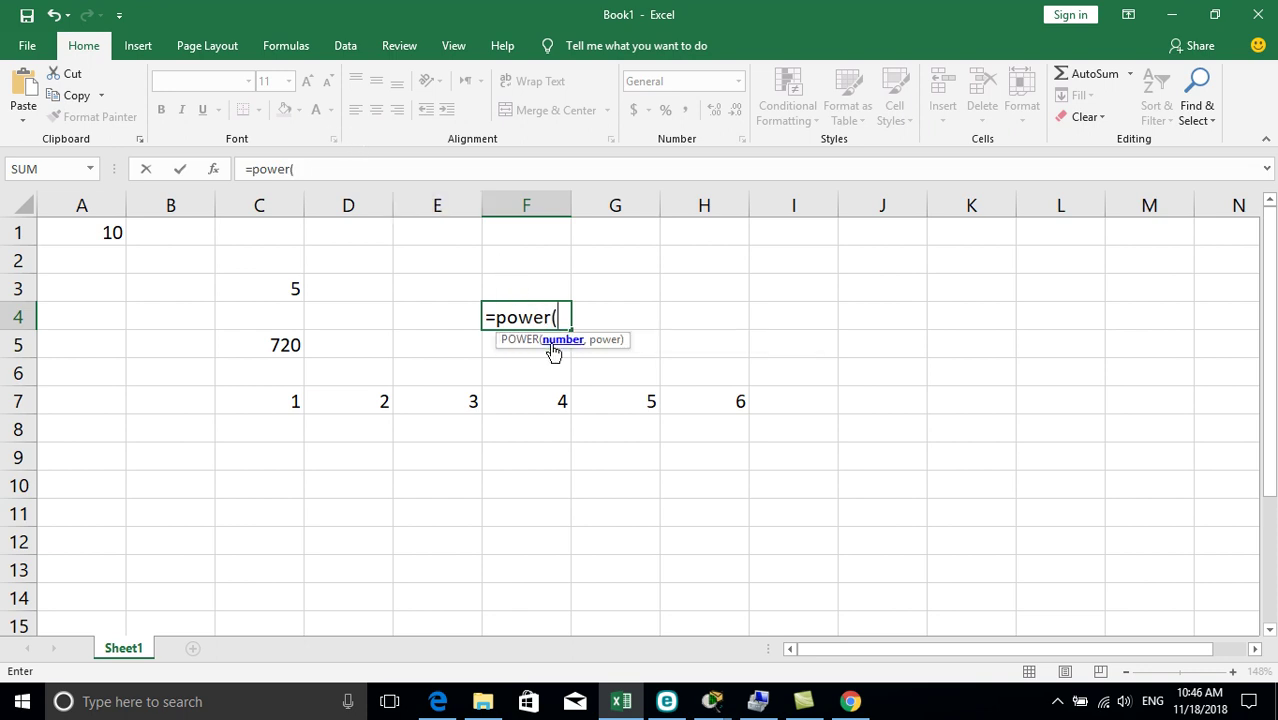
{"action": "type", "text": "5,2"}
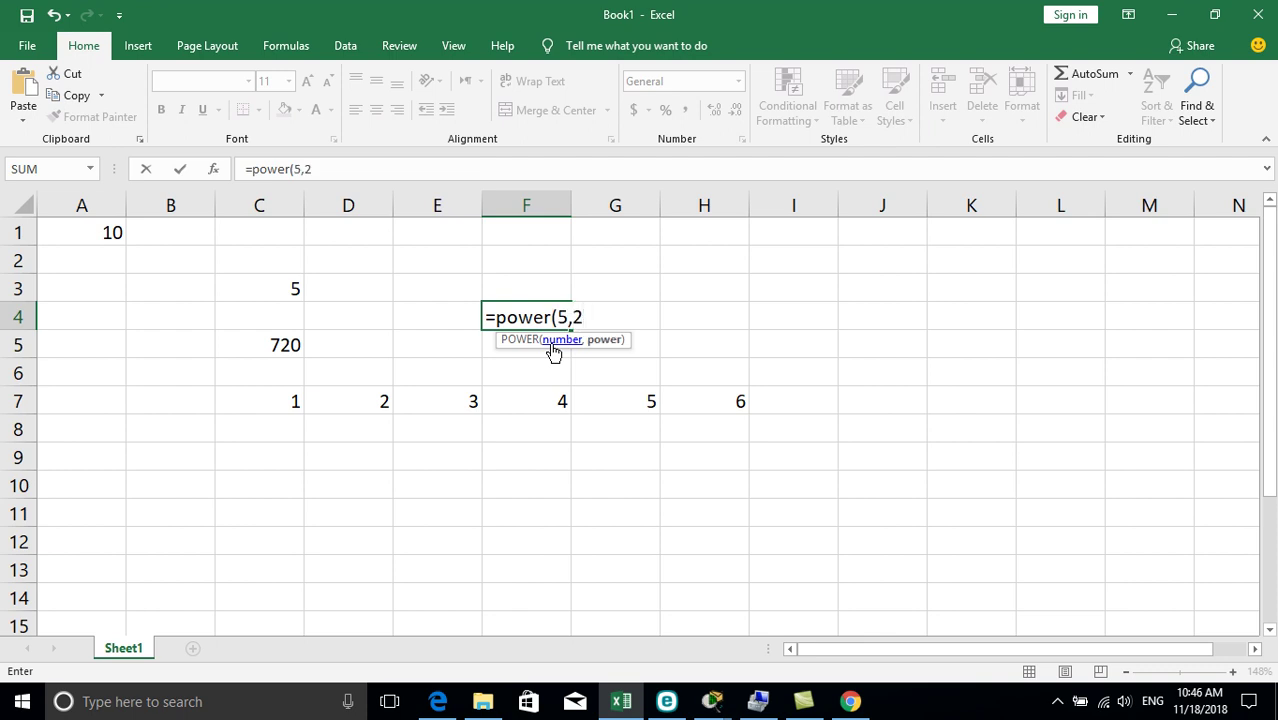
{"action": "key", "text": "super+r"}
{"action": "type", "text": "mspaint"}
{"action": "key", "text": "Return"}
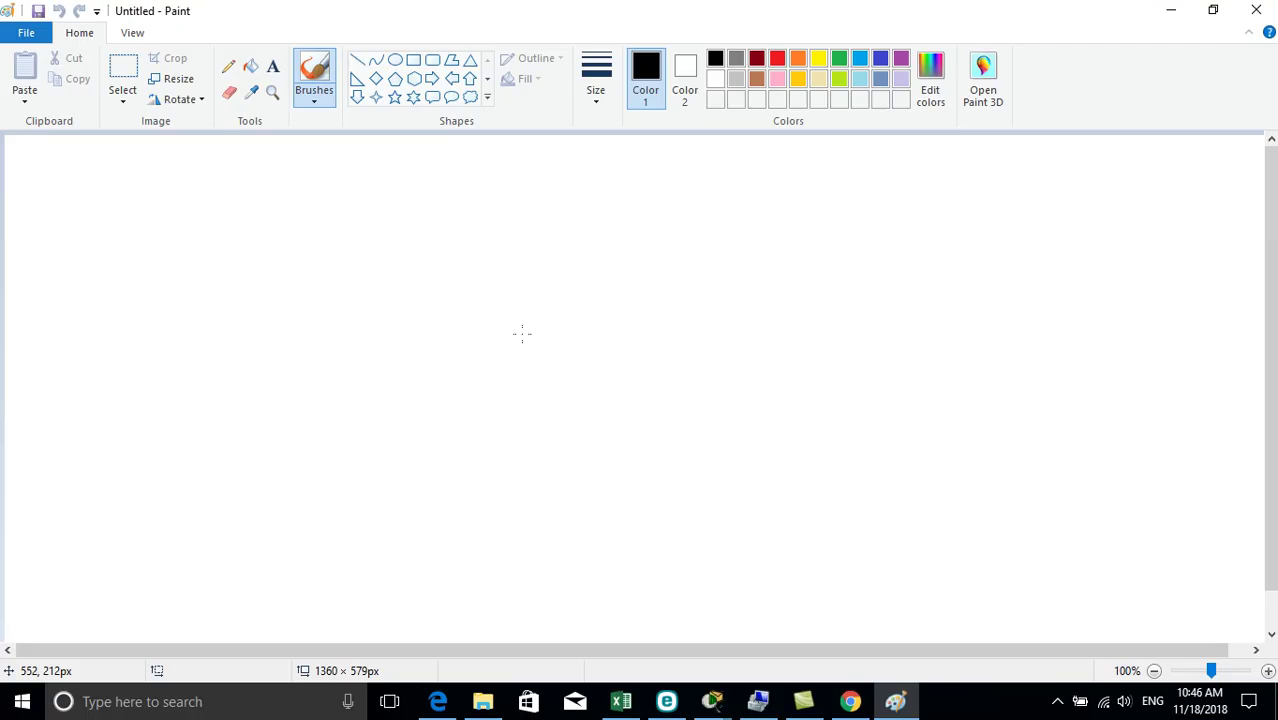
- Hand-write a 5 with a small 2 exponent on the Paint canvas
{"action": "left_click_drag", "start_coordinate": [522, 334], "coordinate": [503, 380]}
{"action": "left_click_drag", "start_coordinate": [522, 333], "coordinate": [563, 313]}
{"action": "left_click_drag", "start_coordinate": [576, 274], "coordinate": [579, 294]}
{"action": "key", "text": "ctrl+z"}
{"action": "left_click_drag", "start_coordinate": [573, 264], "coordinate": [587, 276]}
- Hand-write the expansion 5 x 5 = 25 below it, then return to Excel
{"action": "left_click_drag", "start_coordinate": [659, 404], "coordinate": [663, 463]}
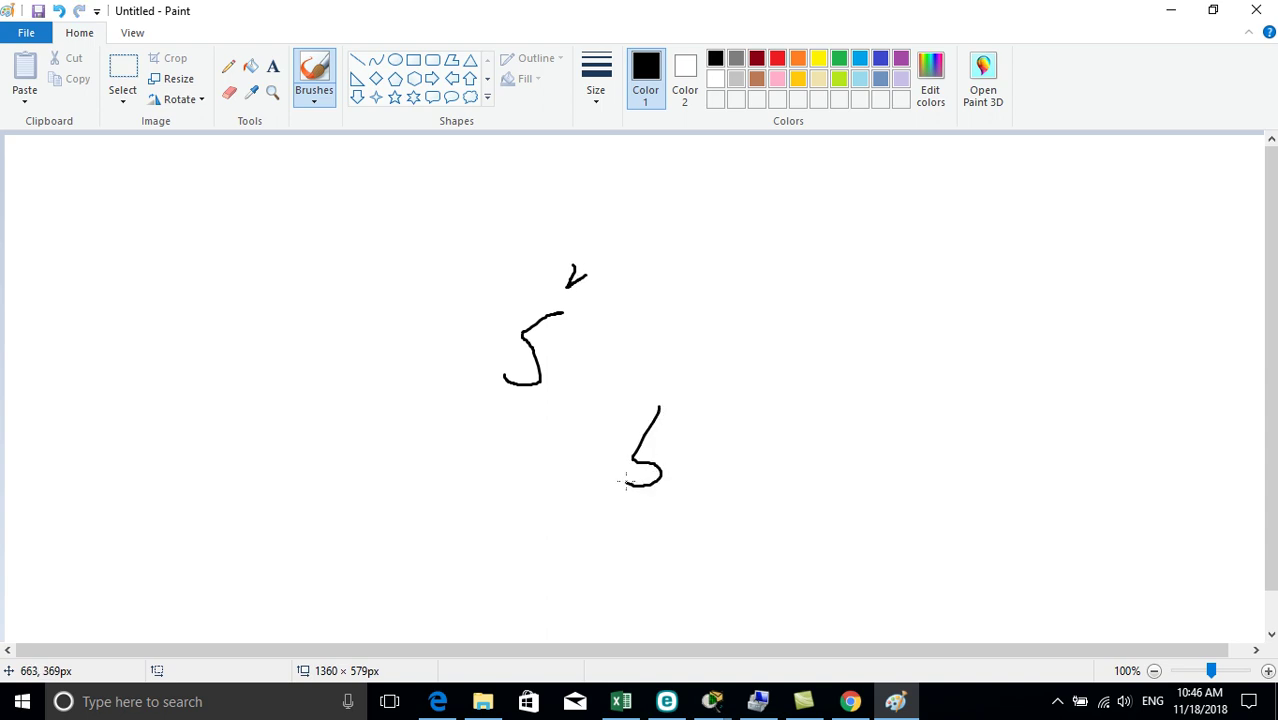
{"action": "left_click_drag", "start_coordinate": [700, 449], "coordinate": [680, 487]}
{"action": "left_click_drag", "start_coordinate": [677, 453], "coordinate": [713, 477]}
{"action": "left_click_drag", "start_coordinate": [759, 405], "coordinate": [746, 456]}
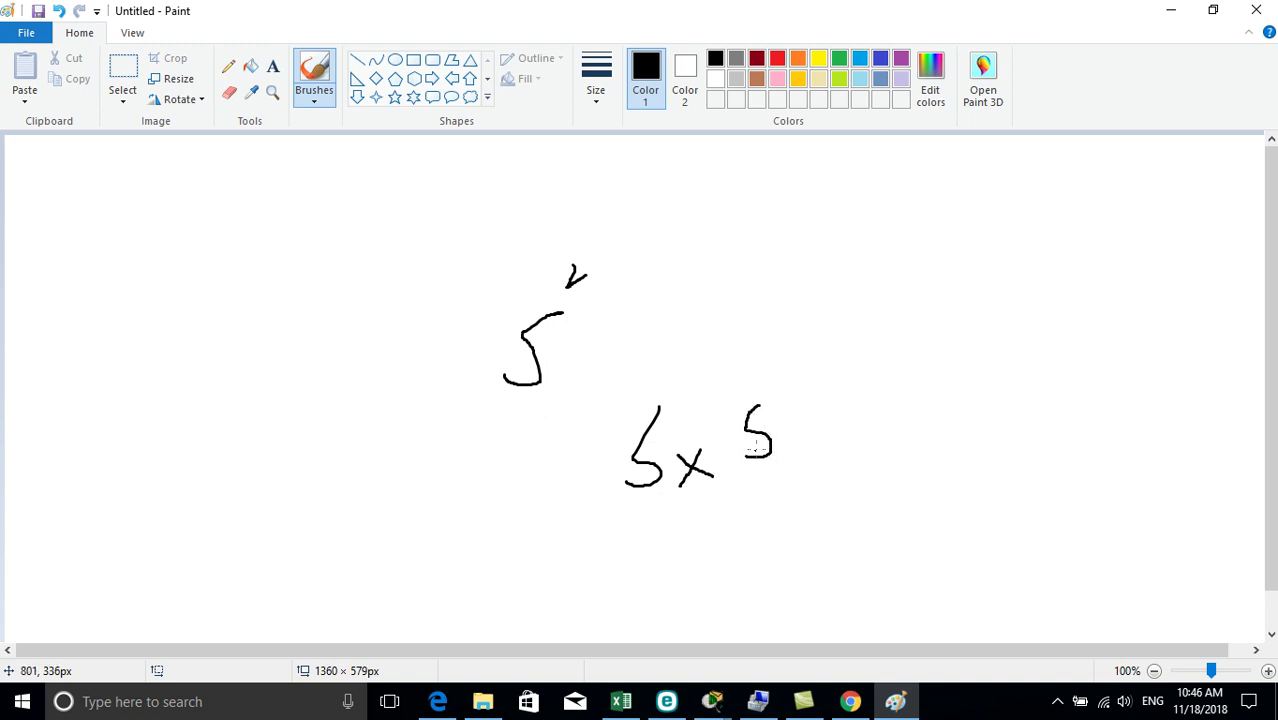
{"action": "left_click_drag", "start_coordinate": [806, 423], "coordinate": [822, 414]}
{"action": "left_click_drag", "start_coordinate": [860, 372], "coordinate": [889, 393]}
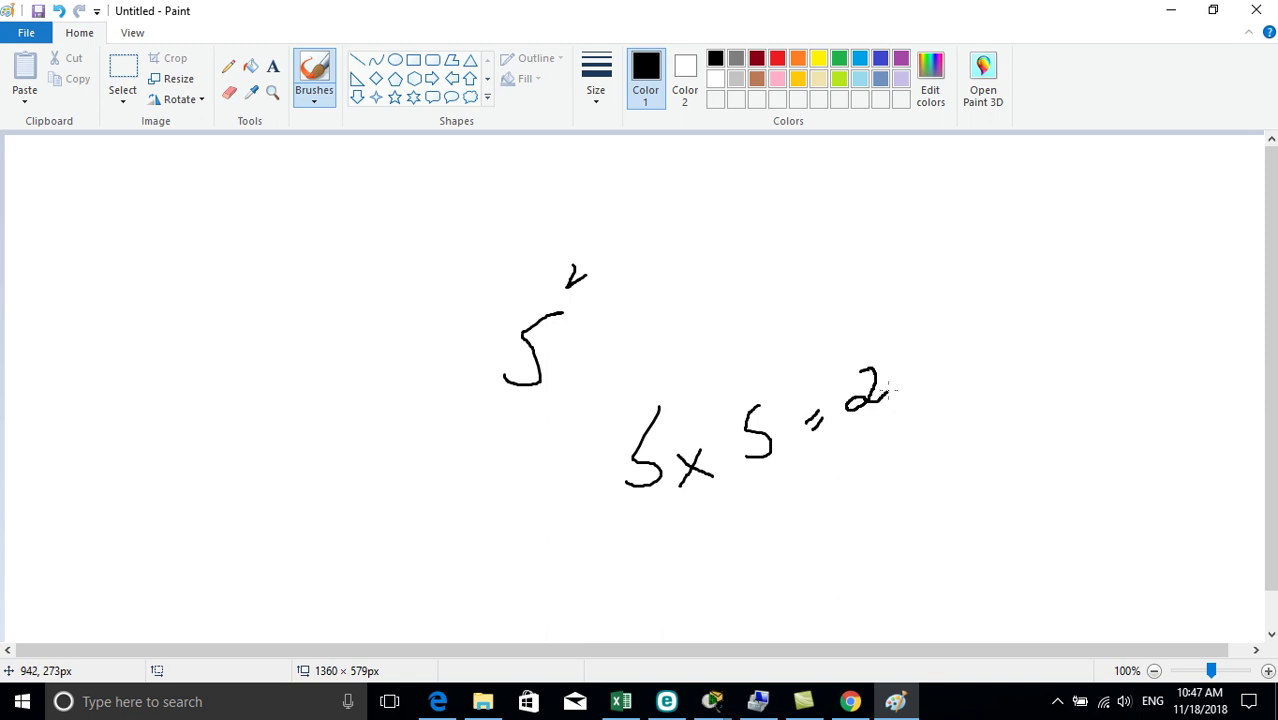
{"action": "left_click_drag", "start_coordinate": [908, 354], "coordinate": [891, 405]}
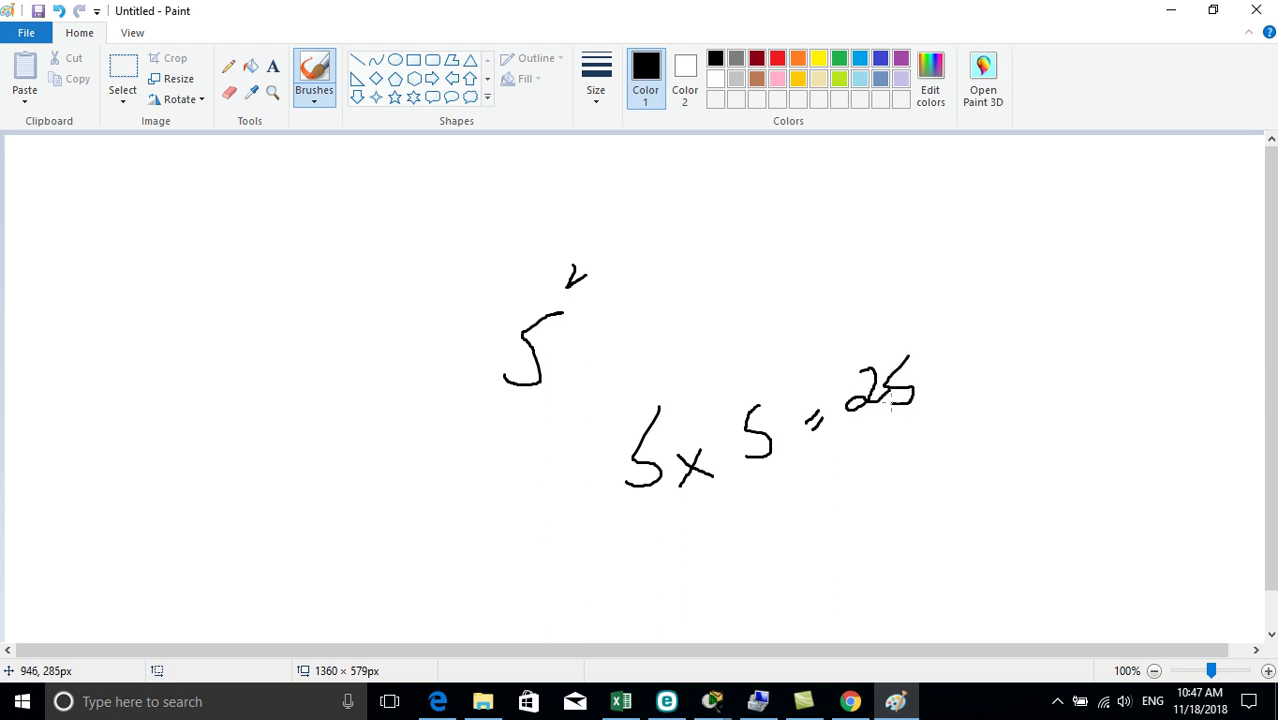
{"action": "left_click", "coordinate": [638, 703]}
- Commit =POWER(5,2) to get 25, then change the exponent to 3, giving 125
{"action": "key", "text": "Return"}
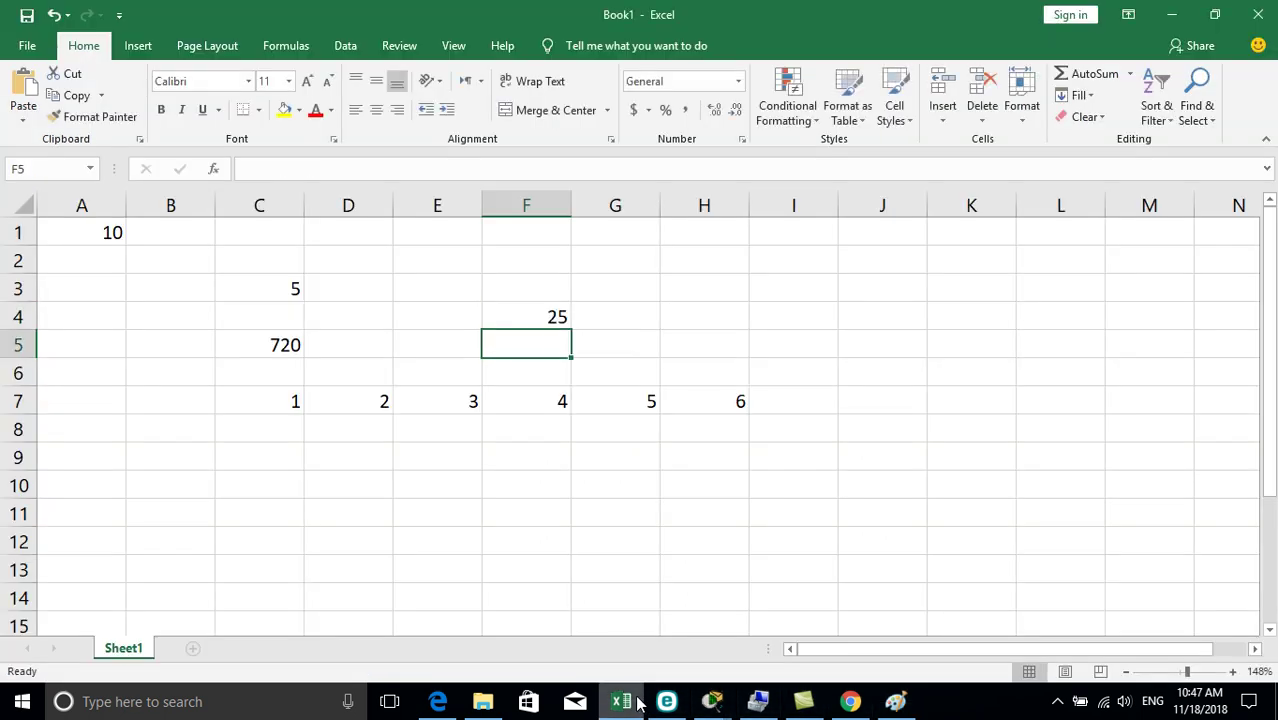
{"action": "key", "text": "Up"}
{"action": "key", "text": "F2"}
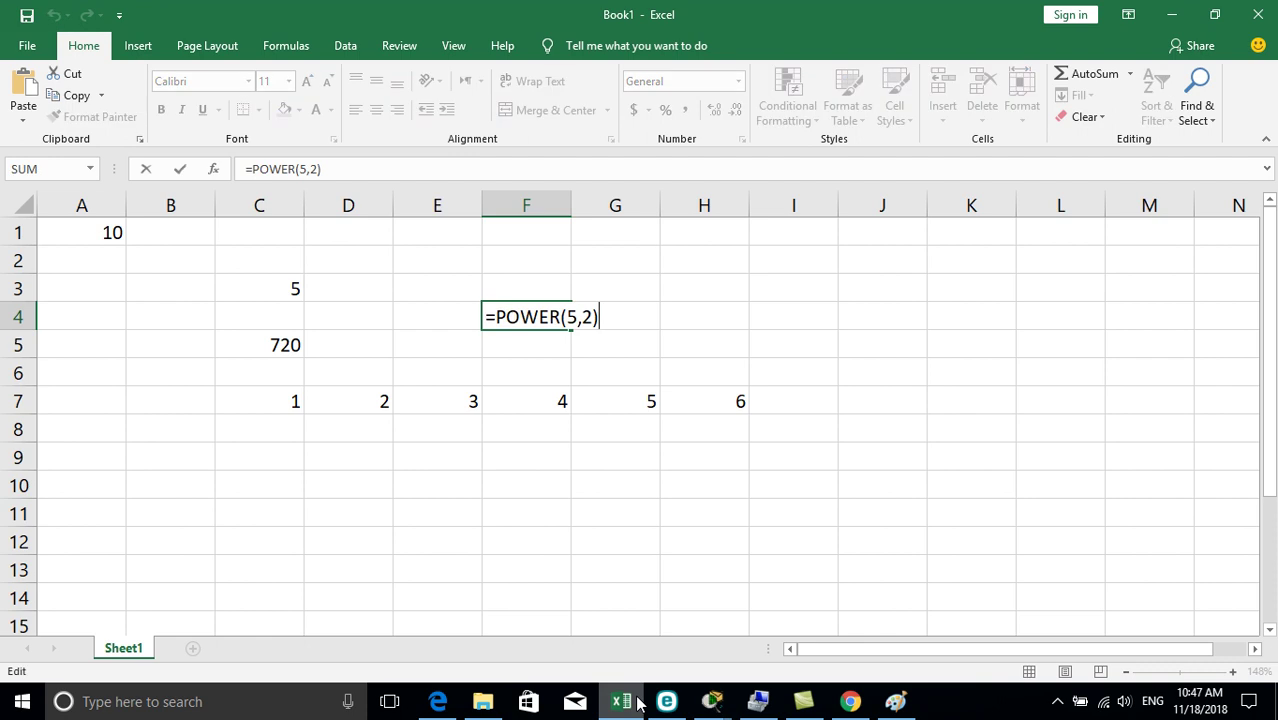
{"action": "key", "text": "BackSpace"}
{"action": "key", "text": "BackSpace"}
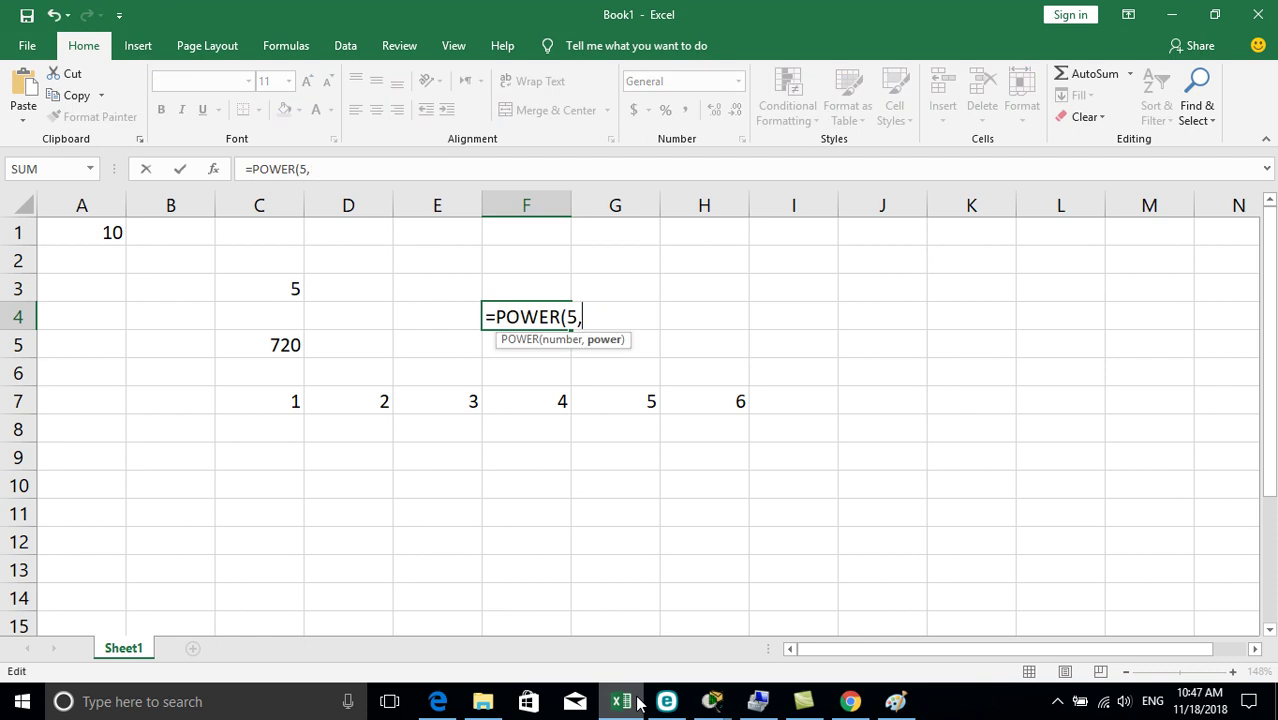
{"action": "type", "text": "3"}
{"action": "key", "text": "Return"}
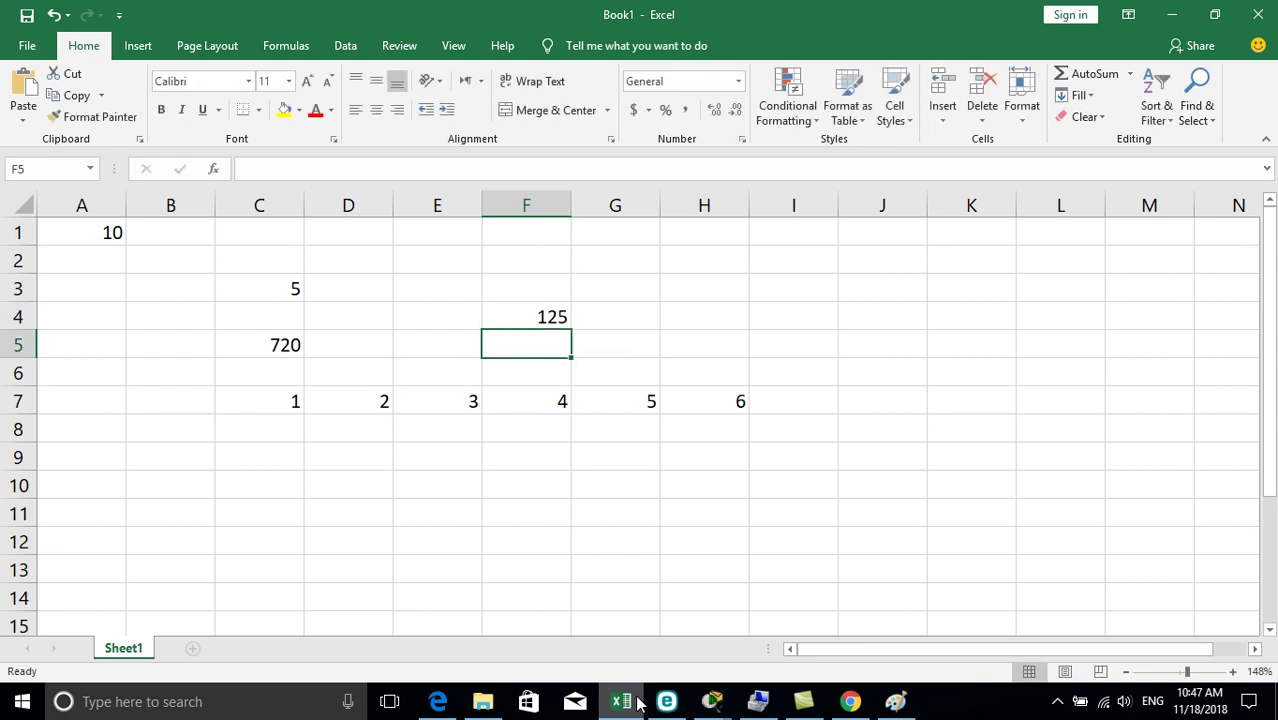
- Change F4's exponent to 4 so =POWER(5,4) shows 625
{"action": "key", "text": "Up"}
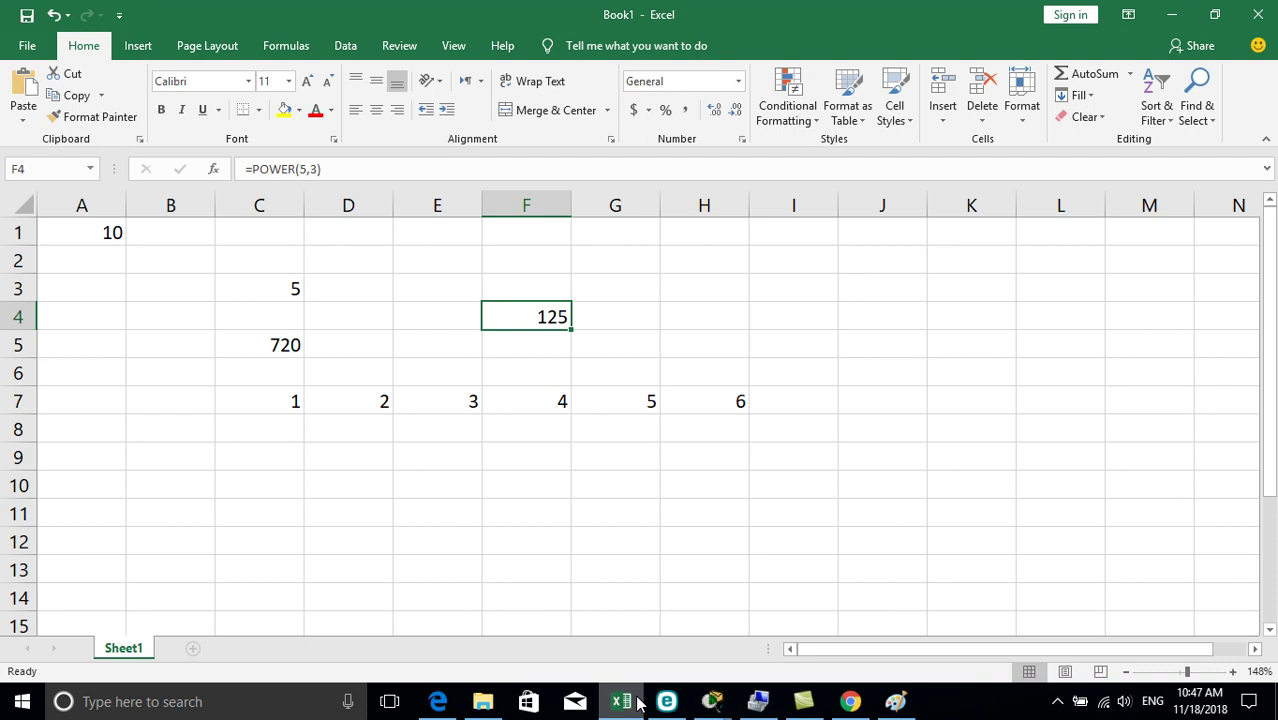
{"action": "key", "text": "F2"}
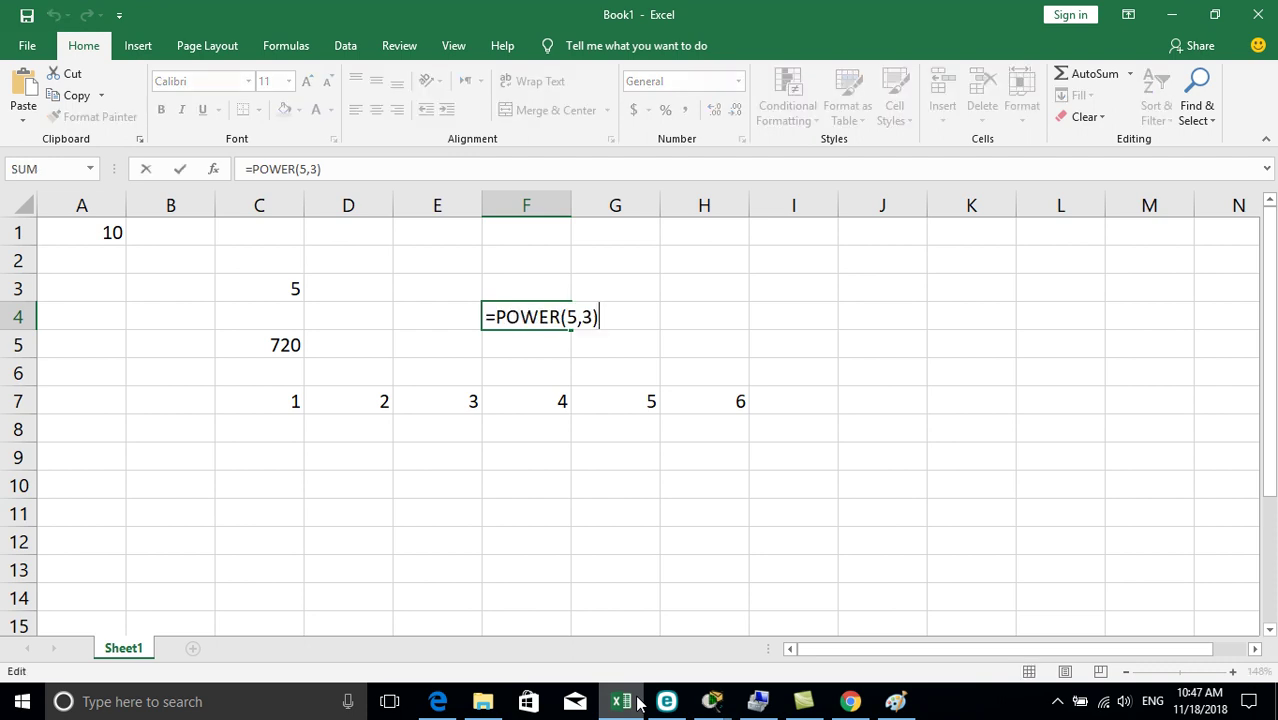
{"action": "key", "text": "BackSpace"}
{"action": "key", "text": "BackSpace"}
{"action": "type", "text": "4"}
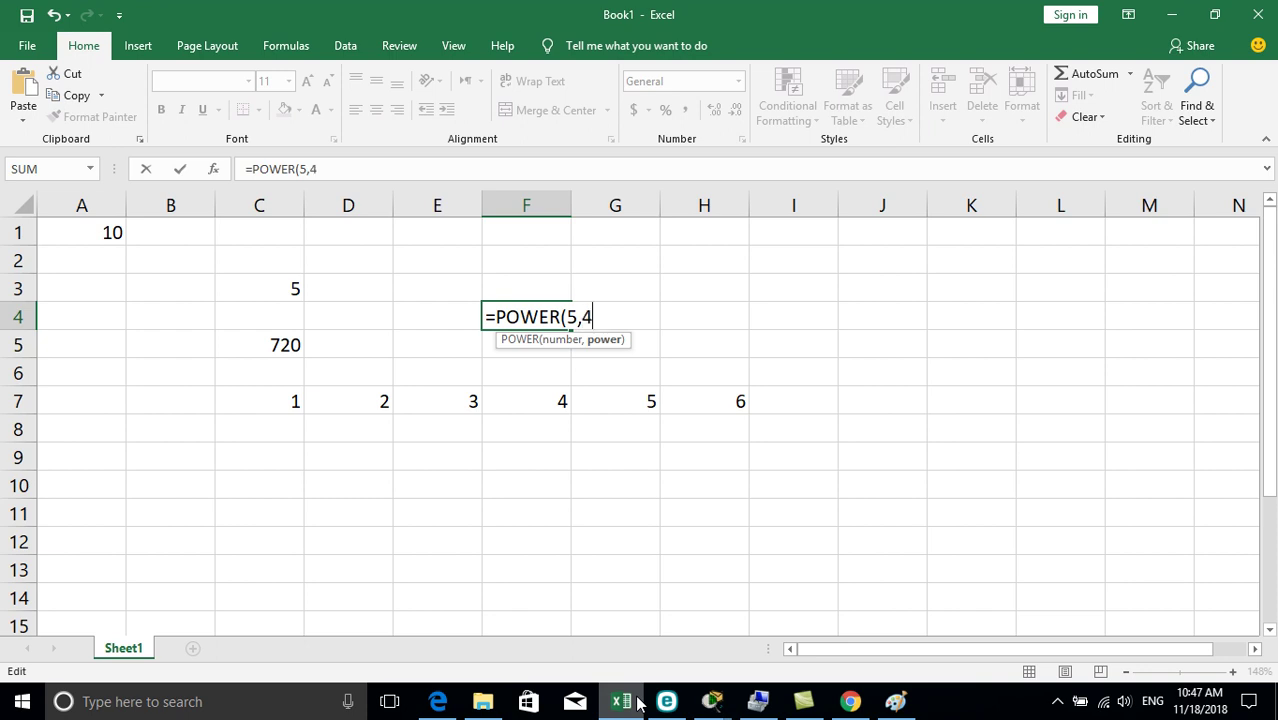
{"action": "key", "text": "Return"}
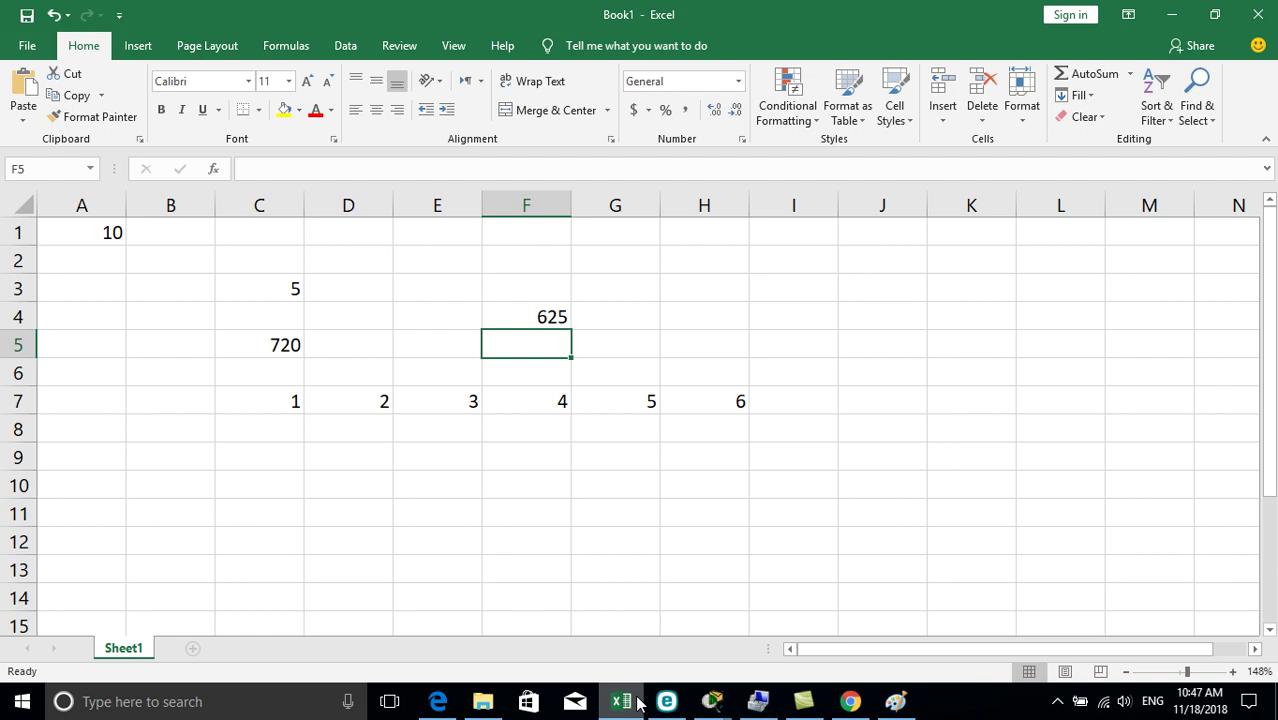
{"action": "key", "text": "Right"}
- Enter =6^2 in cell I4 to square 6, showing 36, then recheck the formula
{"action": "key", "text": "Right"}
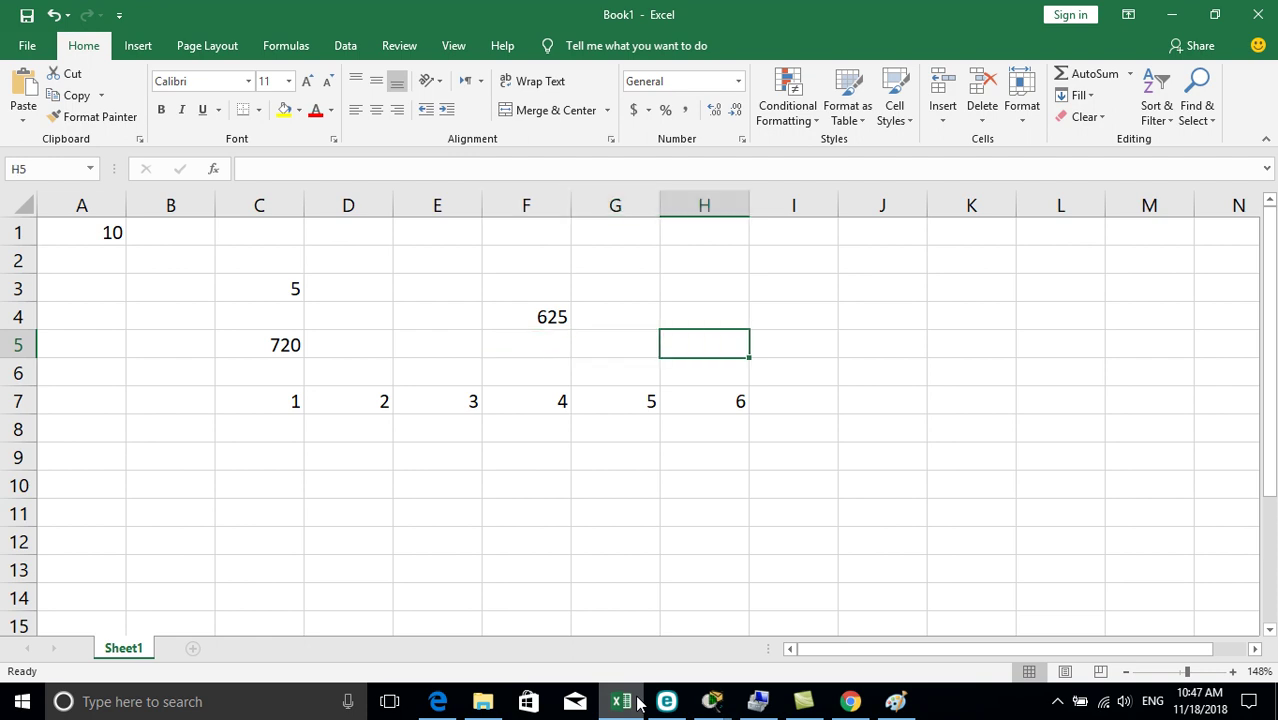
{"action": "key", "text": "Up"}
{"action": "key", "text": "Right"}
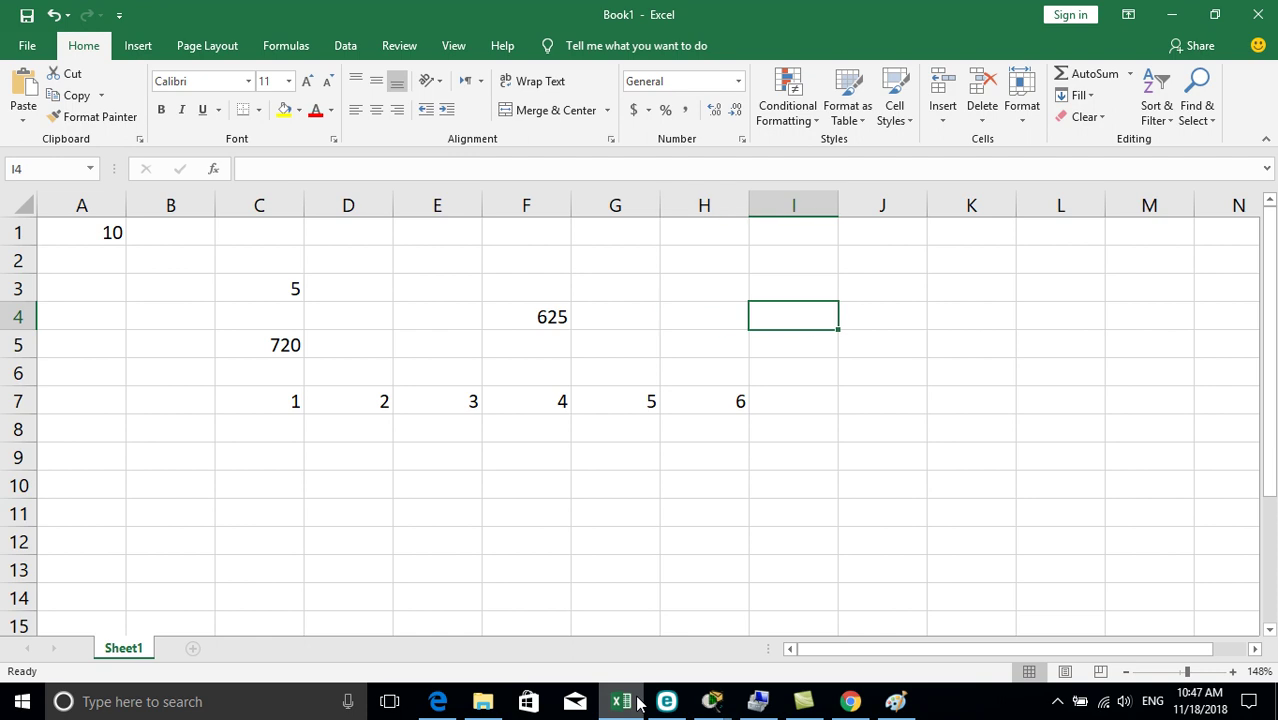
{"action": "type", "text": "6"}
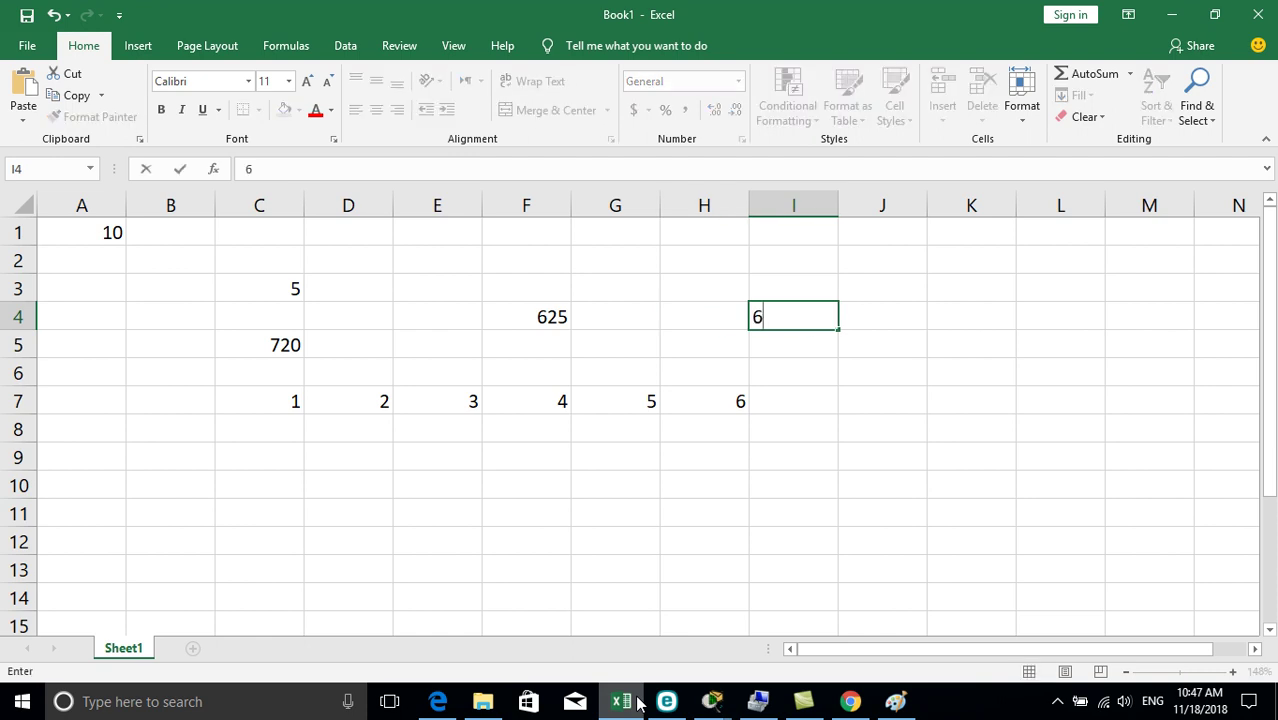
{"action": "type", "text": "^"}
{"action": "key", "text": "BackSpace"}
{"action": "key", "text": "BackSpace"}
{"action": "type", "text": "="}
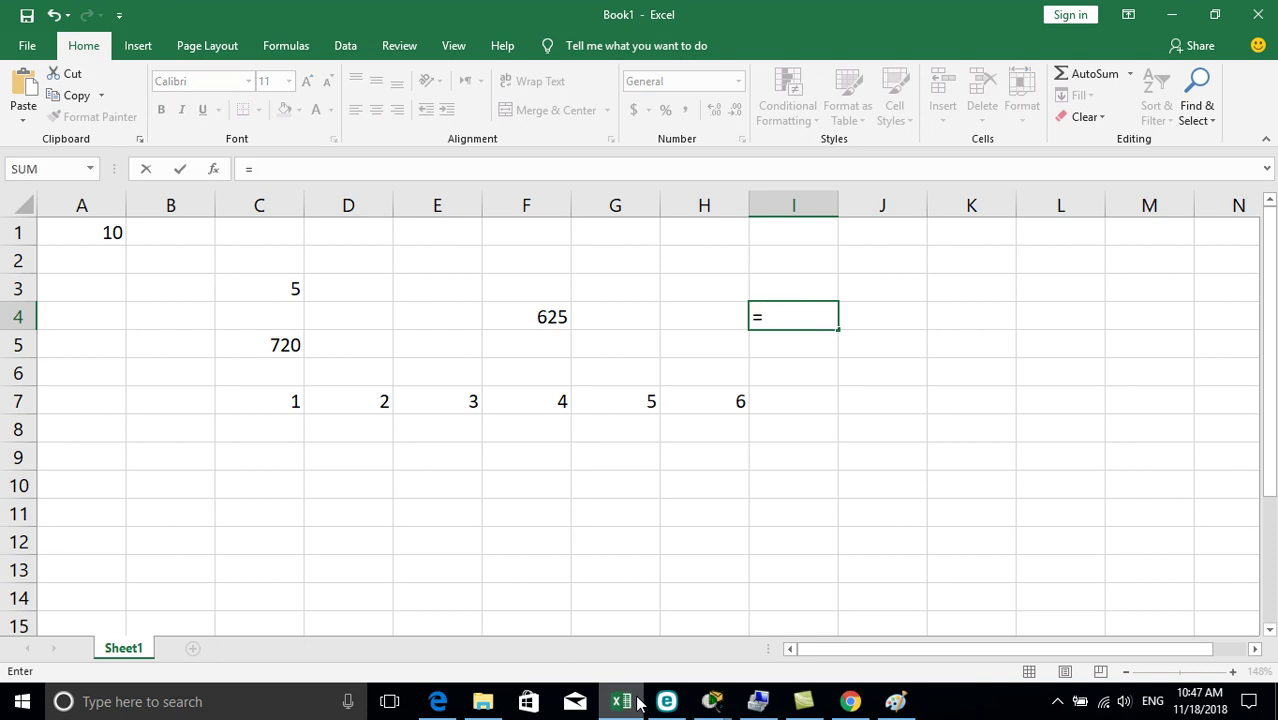
{"action": "type", "text": "^"}
{"action": "key", "text": "BackSpace"}
{"action": "type", "text": "6^2"}
{"action": "key", "text": "Return"}
{"action": "key", "text": "Up"}
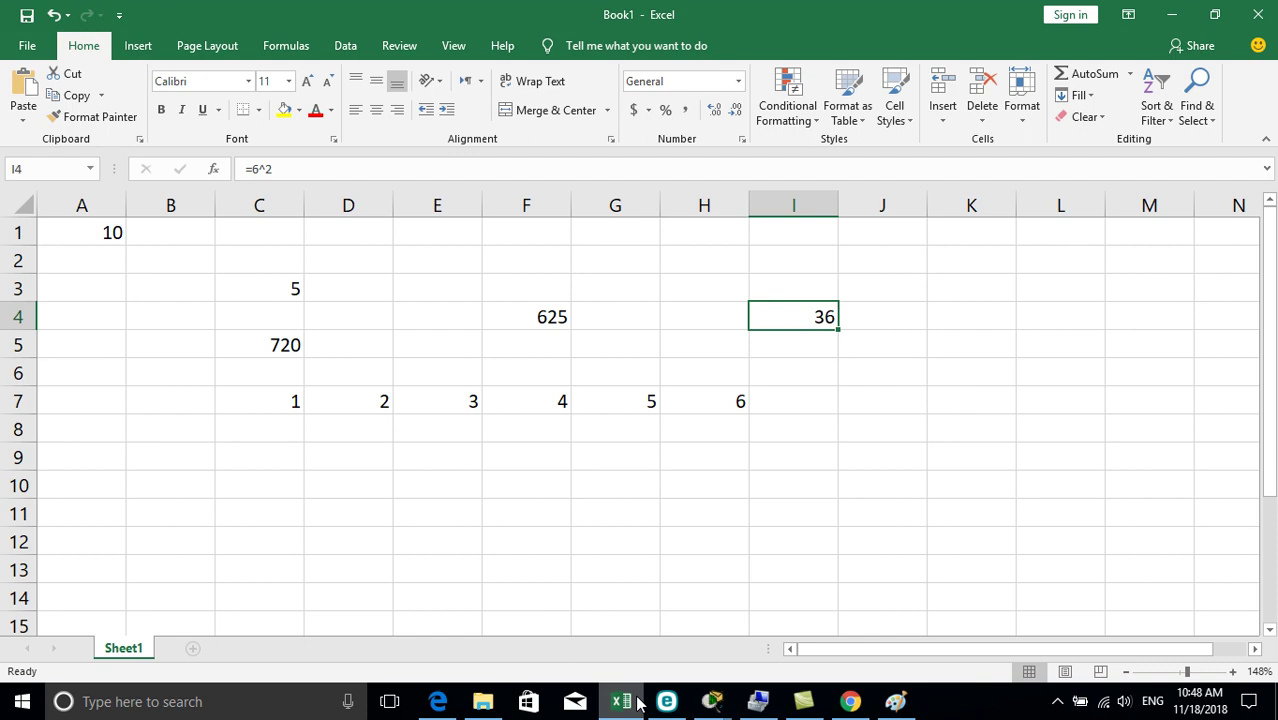
{"action": "key", "text": "Down"}
{"action": "key", "text": "Down"}
{"action": "key", "text": "Down"}
{"action": "key", "text": "Down"}
{"action": "key", "text": "Down"}
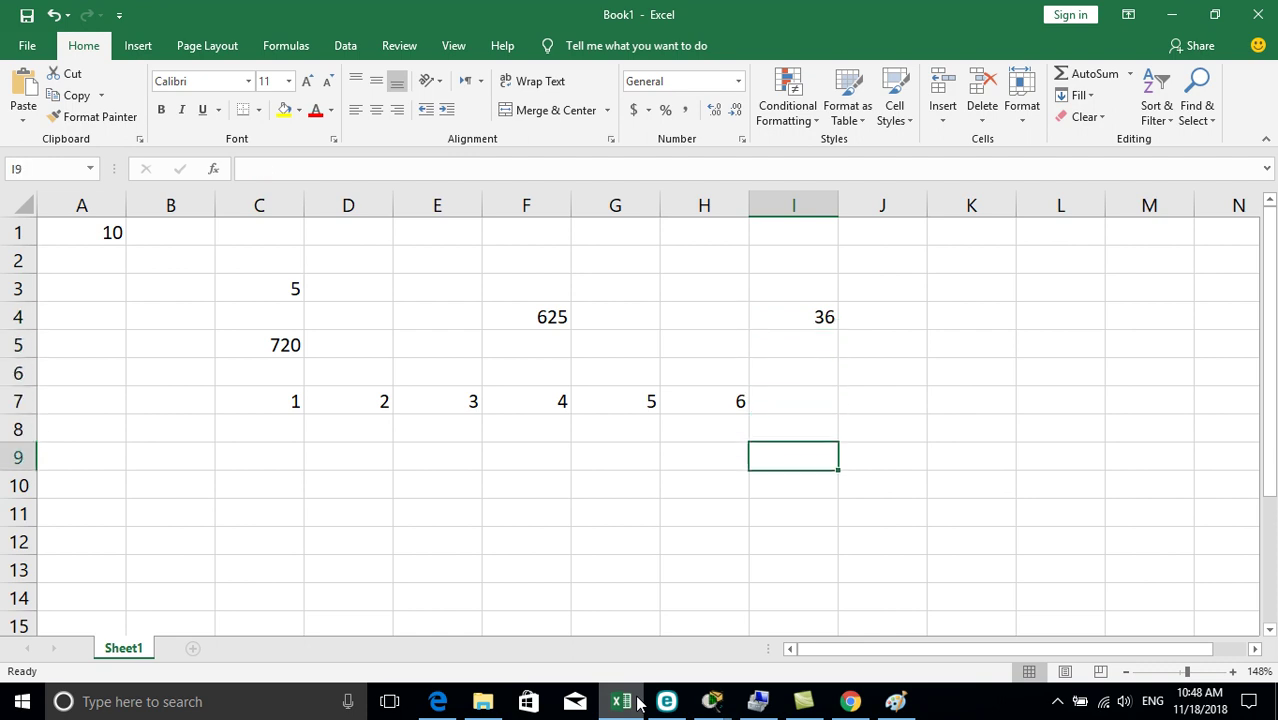